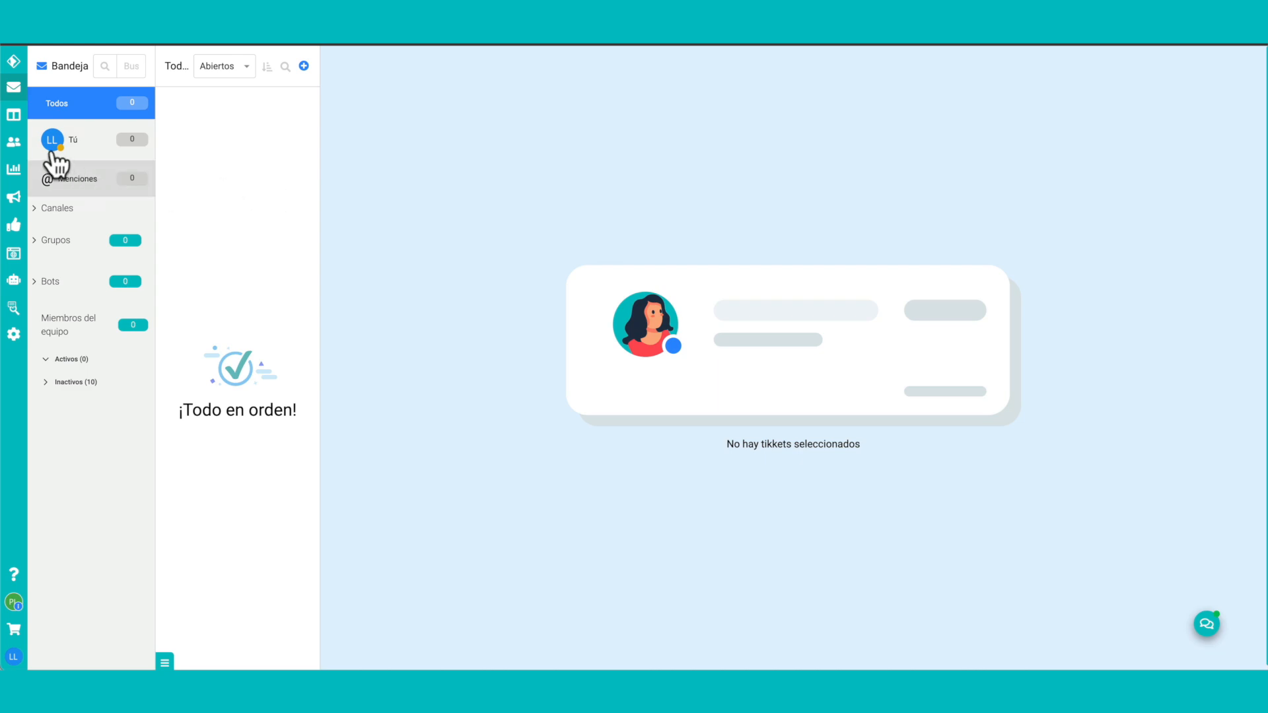
Step: Open the bulk contact upload in the contacts section and start a new contact import
click(13, 143)
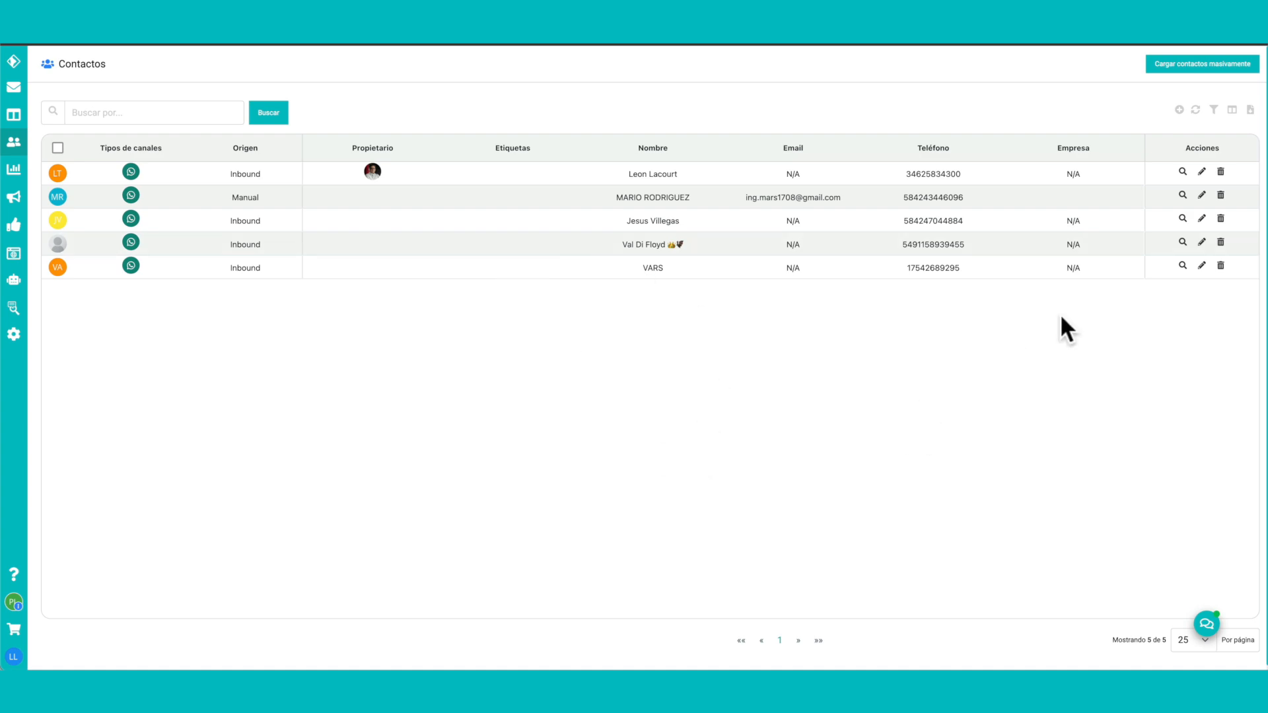
click(1166, 82)
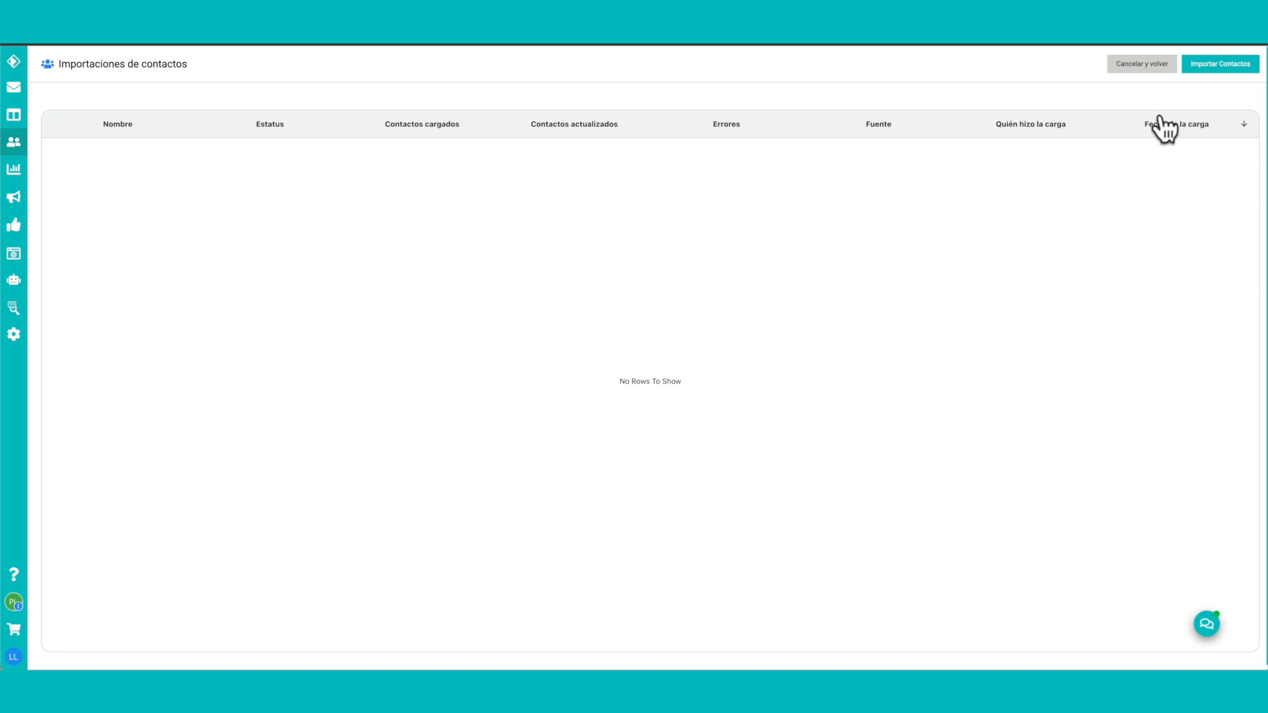
click(1208, 66)
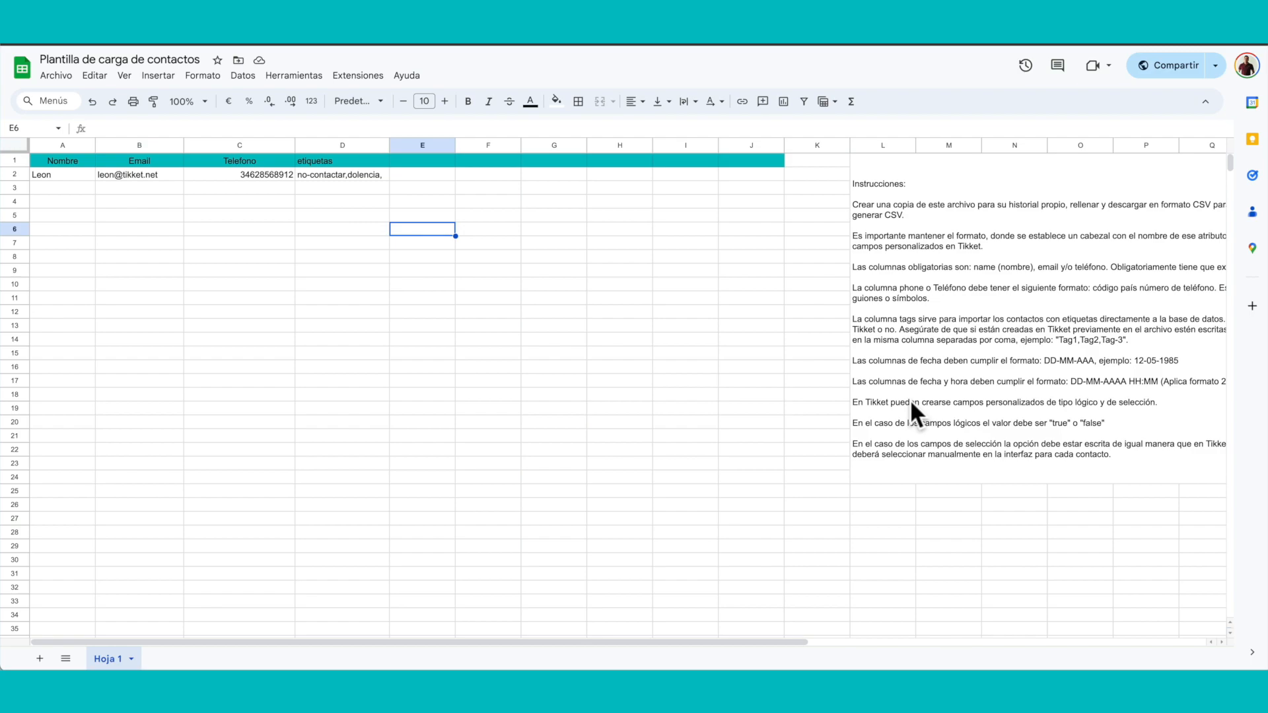
Step: Examine the column headers, instructions and copy option of the contact upload template in Google Sheets
click(172, 230)
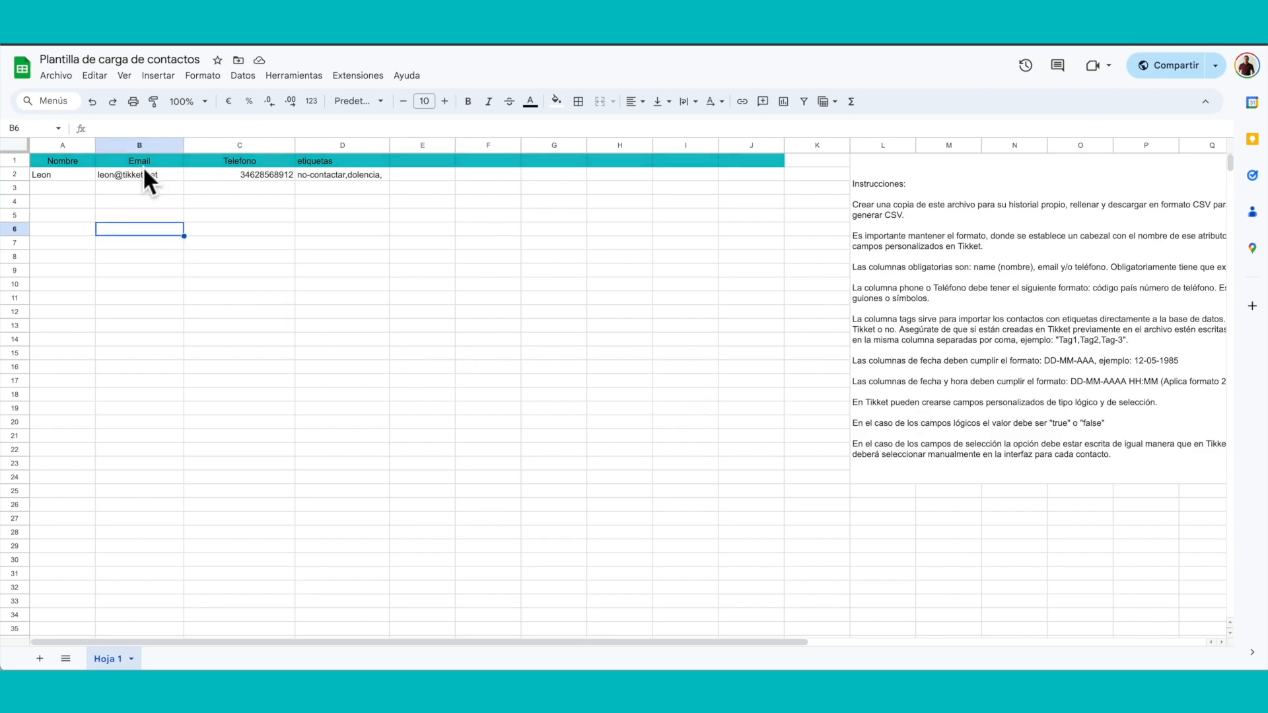
mouse_move(149, 180)
click(56, 76)
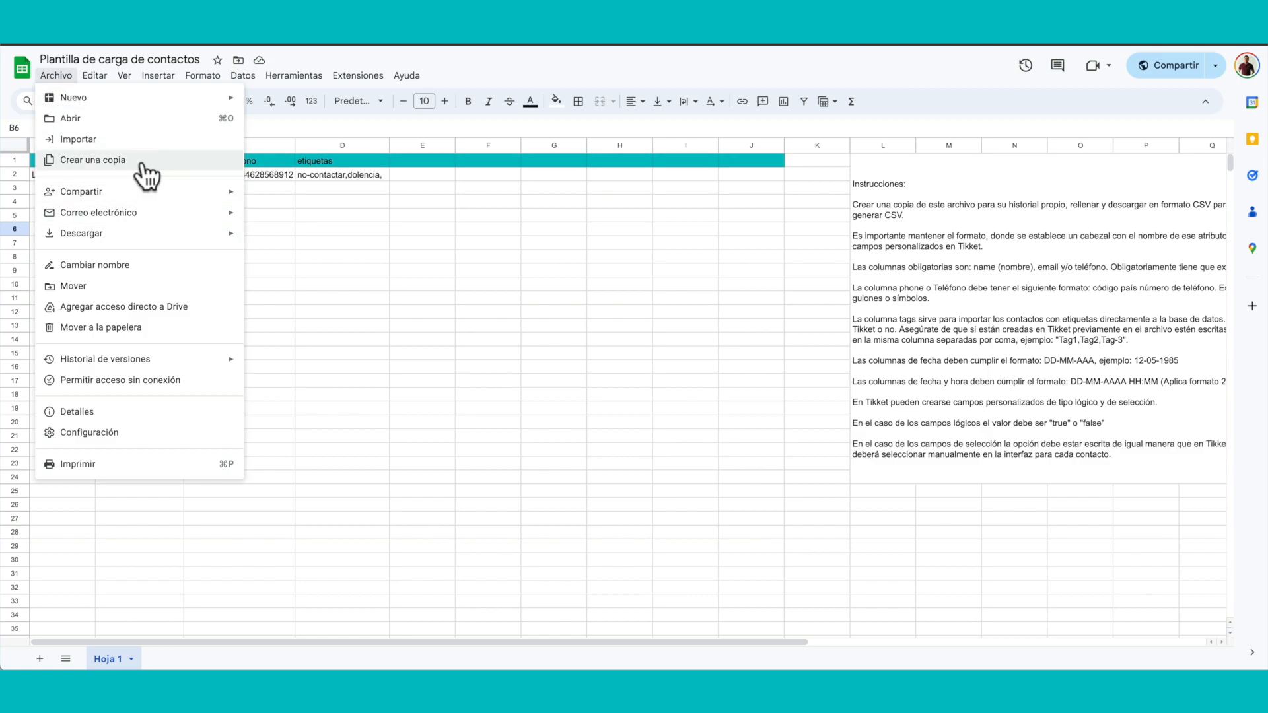
click(367, 249)
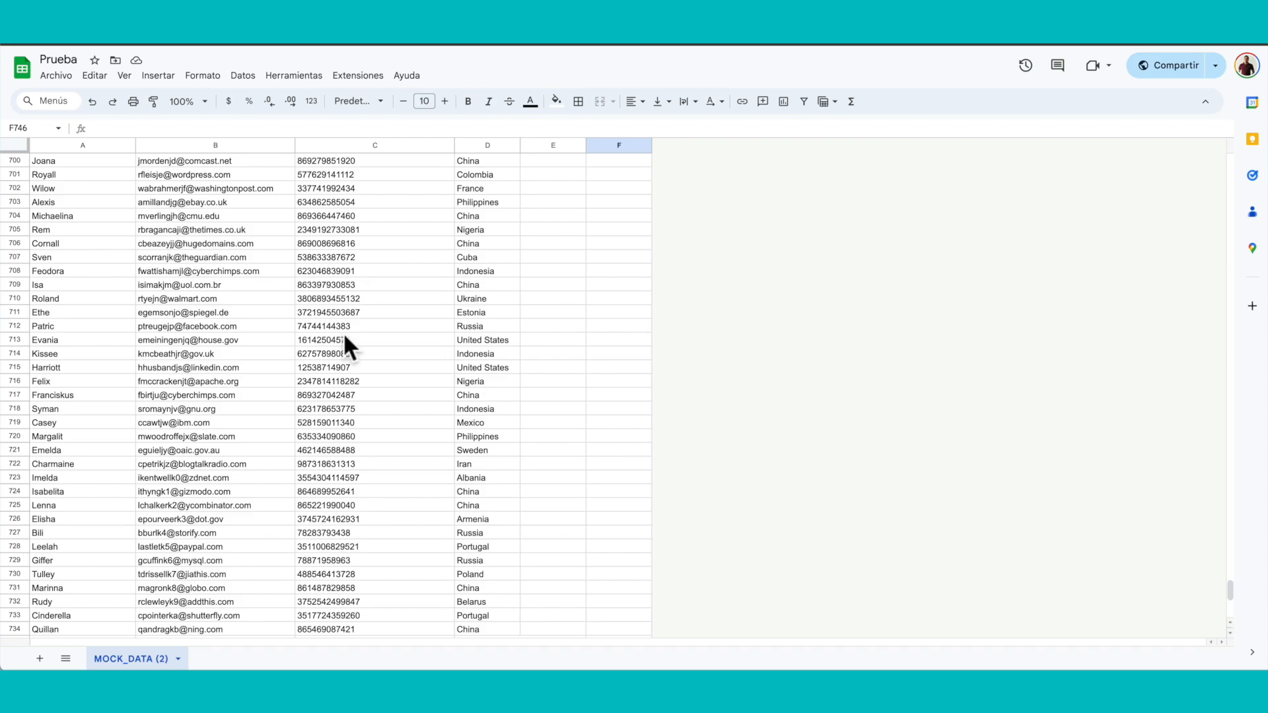
Step: Check the Prueba spreadsheet from its header row and download it as comma-separated values (.csv)
scroll(231, 509, up, 15)
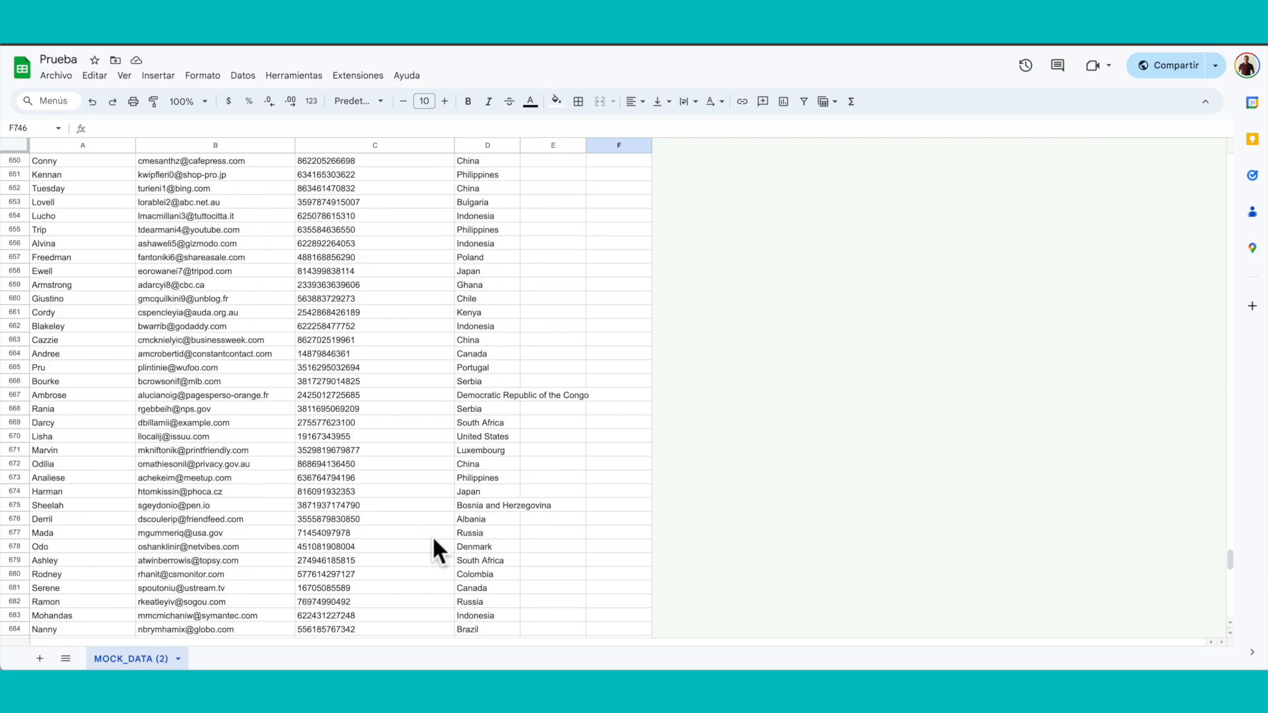
drag(1228, 556, 1220, 147)
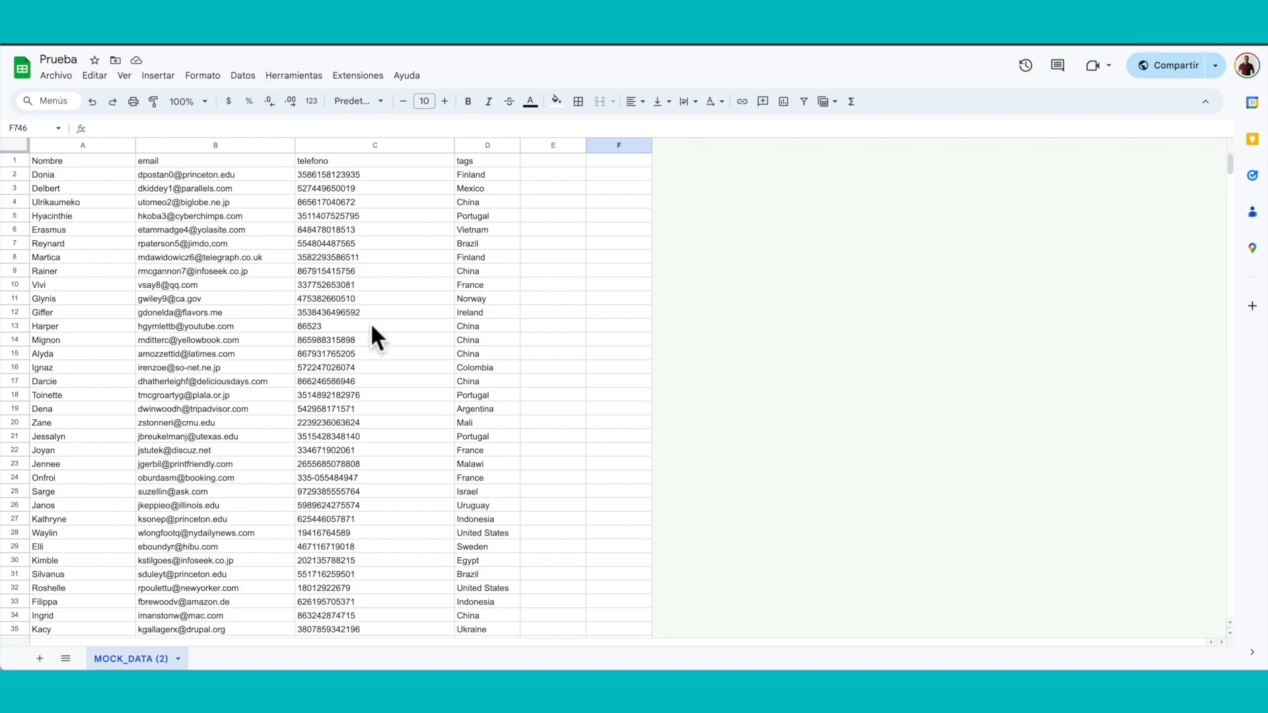
mouse_move(203, 357)
mouse_move(217, 272)
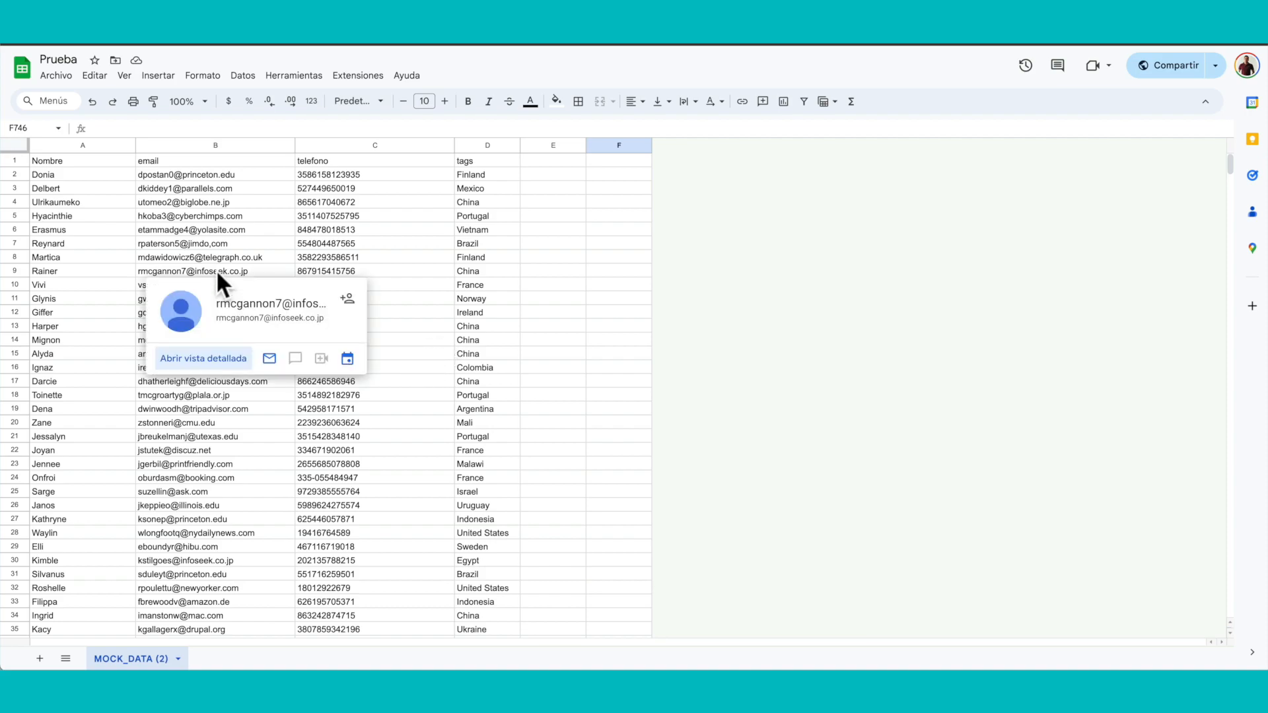
click(58, 77)
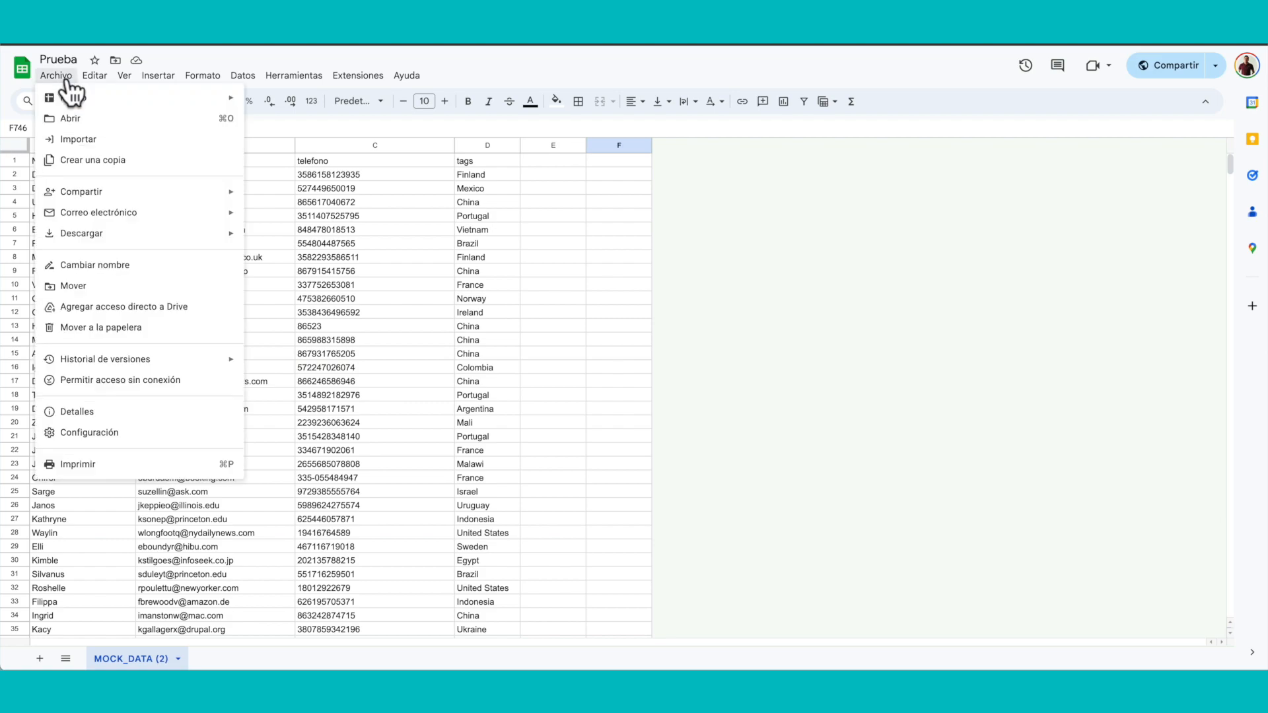
mouse_move(228, 235)
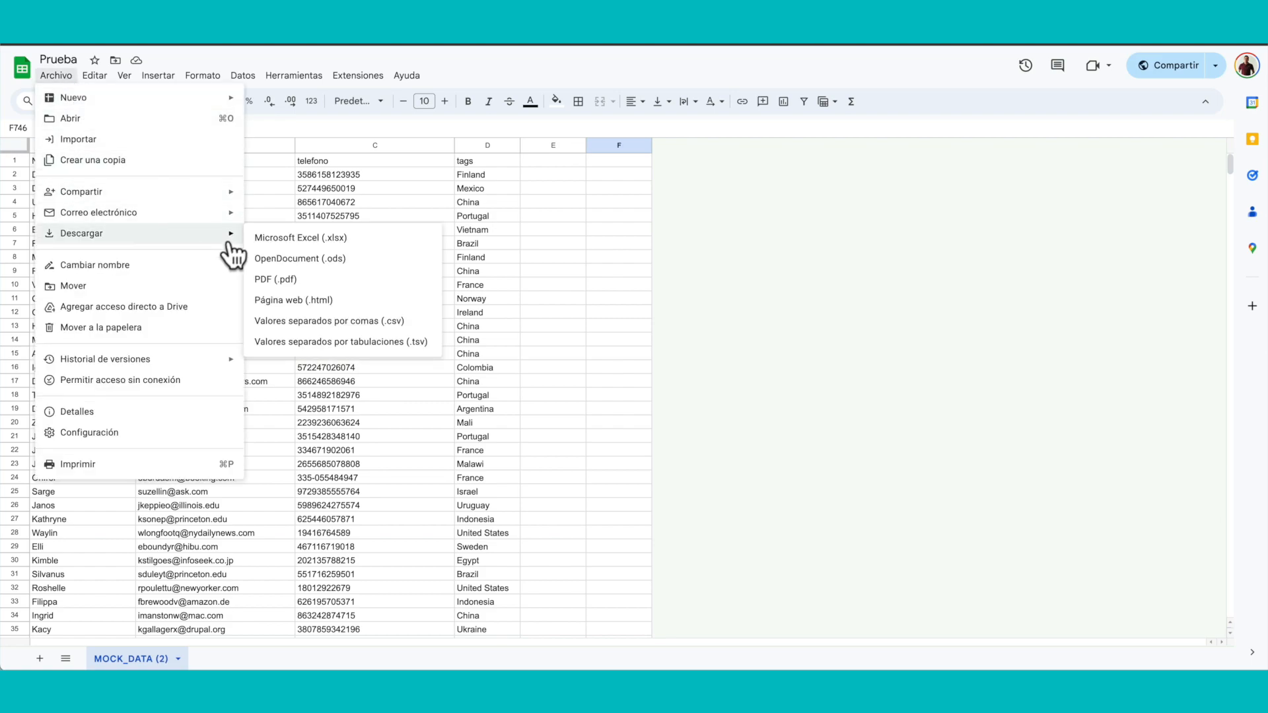
click(311, 323)
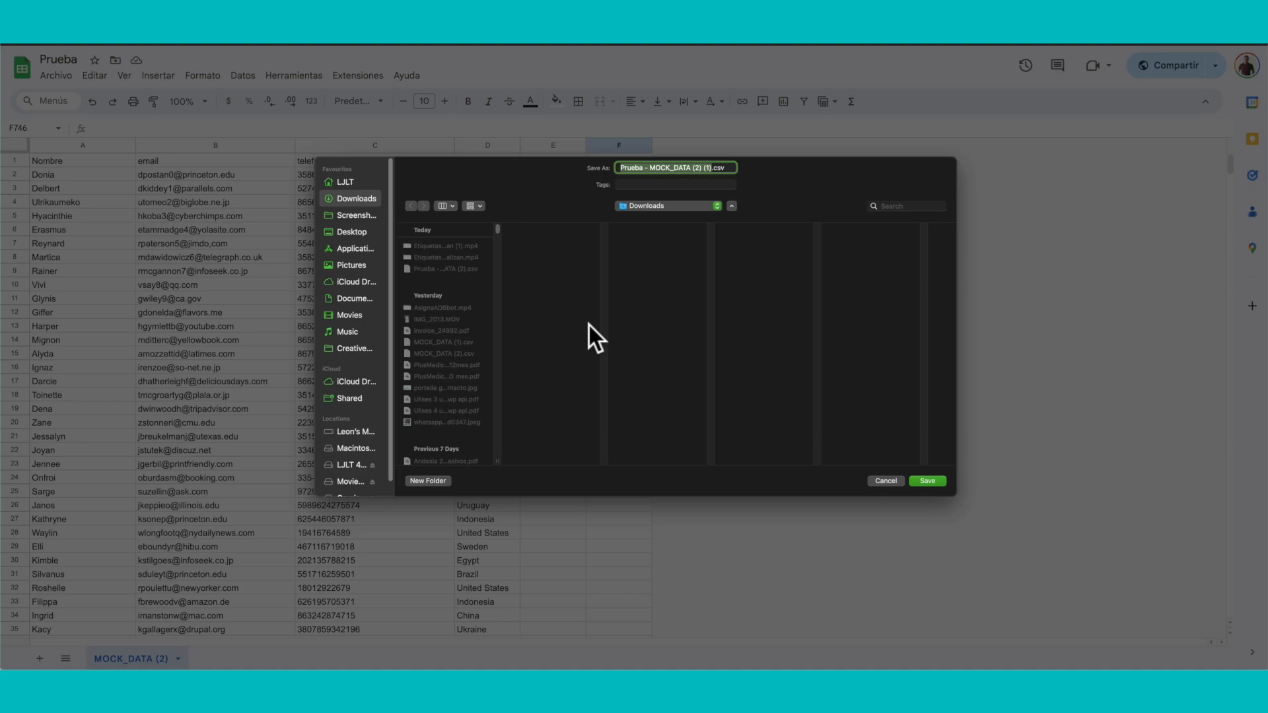
Step: Save the CSV file in Downloads as "Prueba - MOCK_DATA (2) prueba.csv"
key(Right)
key(BackSpace)
key(BackSpace)
key(BackSpace)
text(prueba)
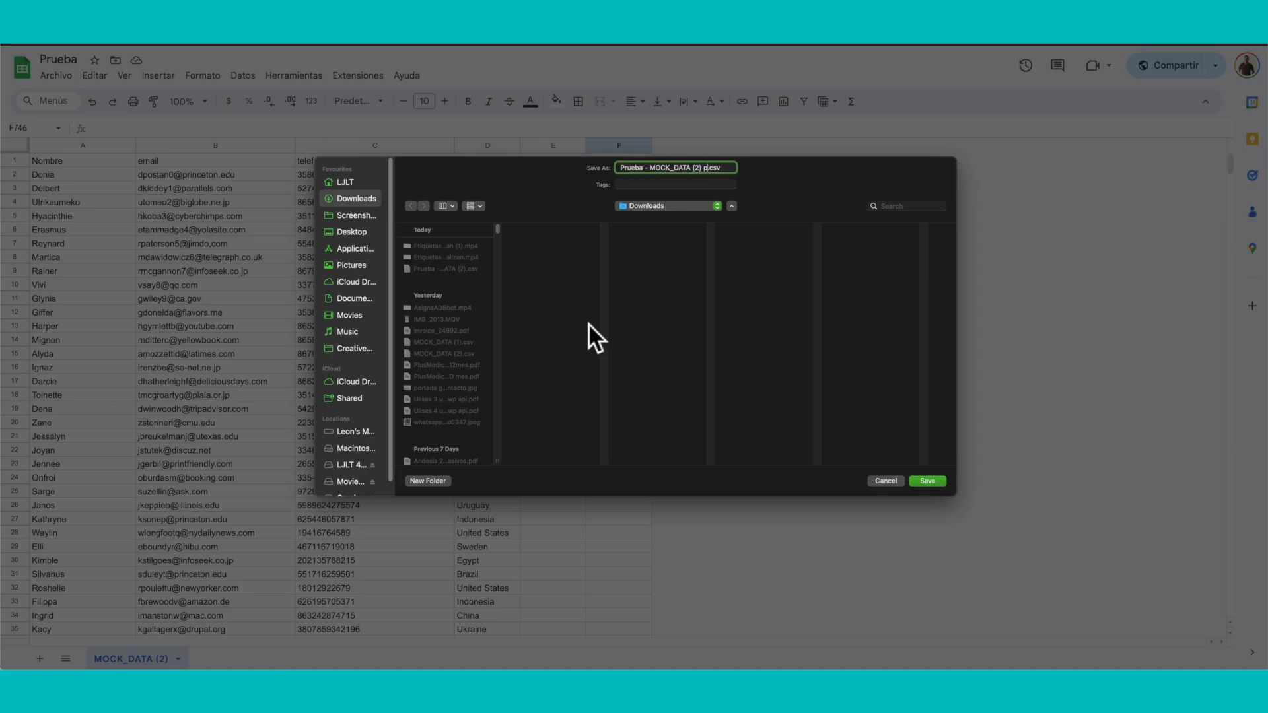
click(927, 481)
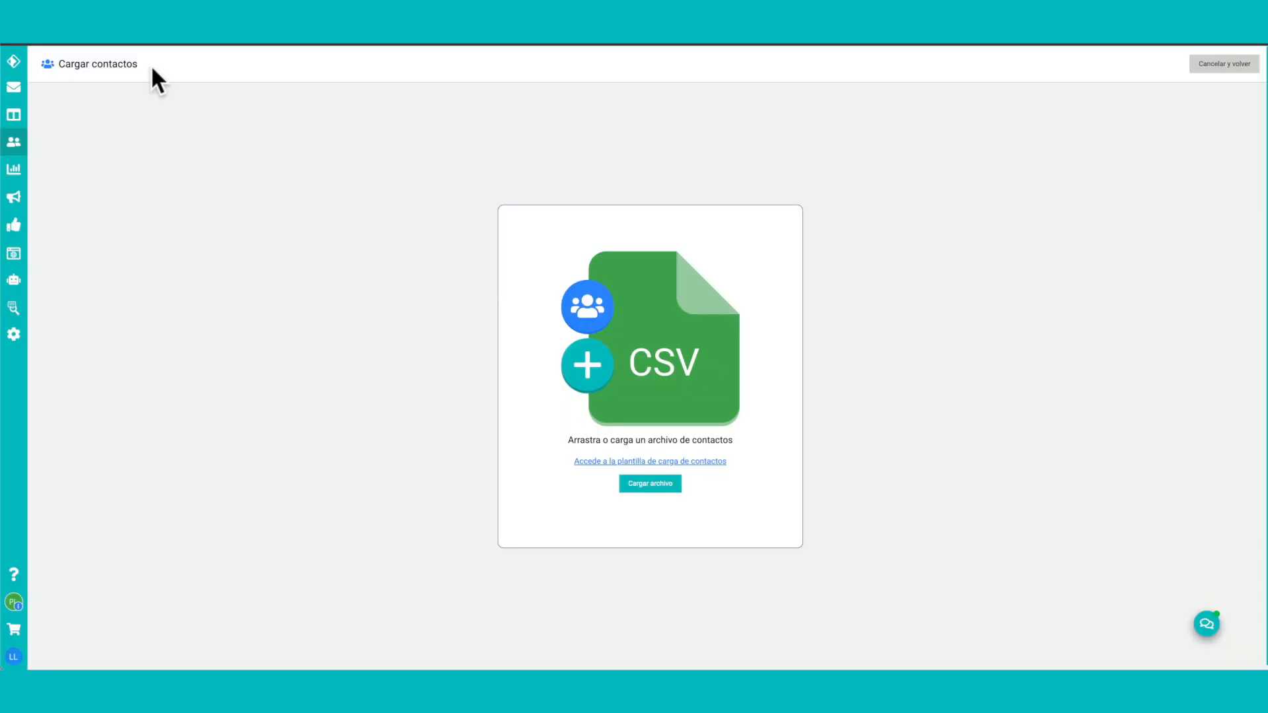
Step: Load the file "Prueba - MOCK_DATA (2) prueba.csv" into the Tikket contact import
click(652, 483)
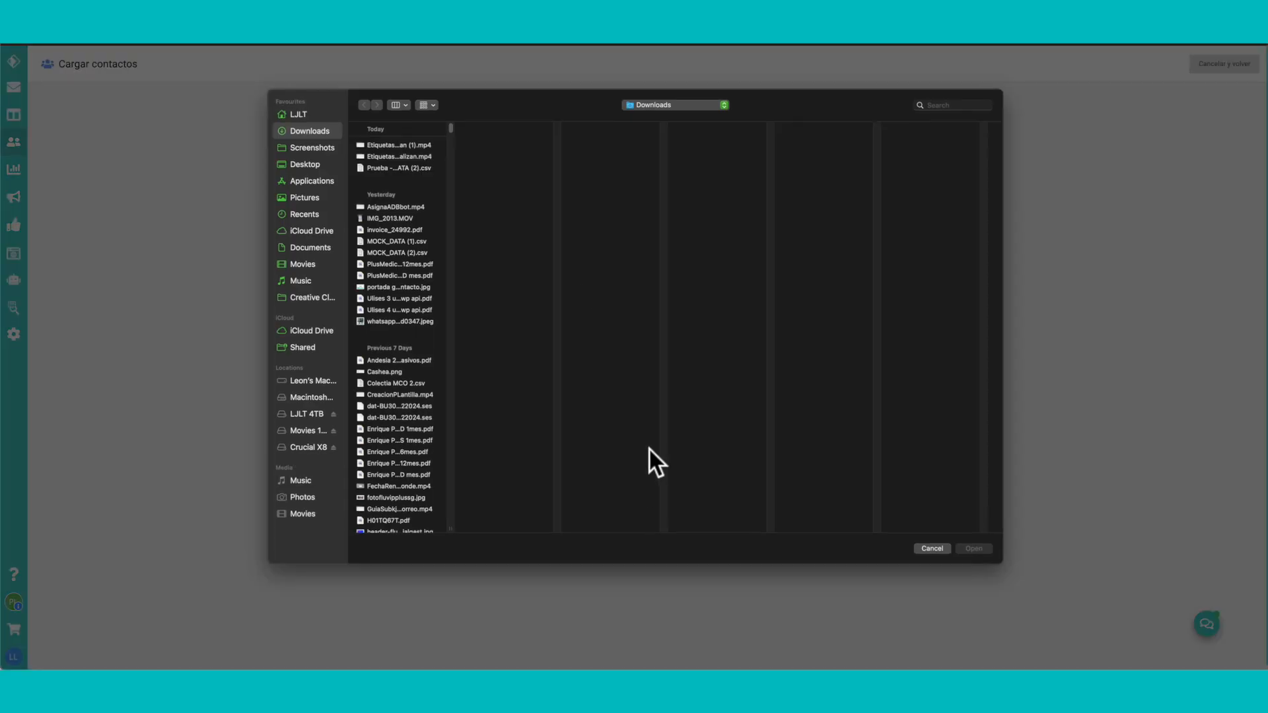
click(426, 168)
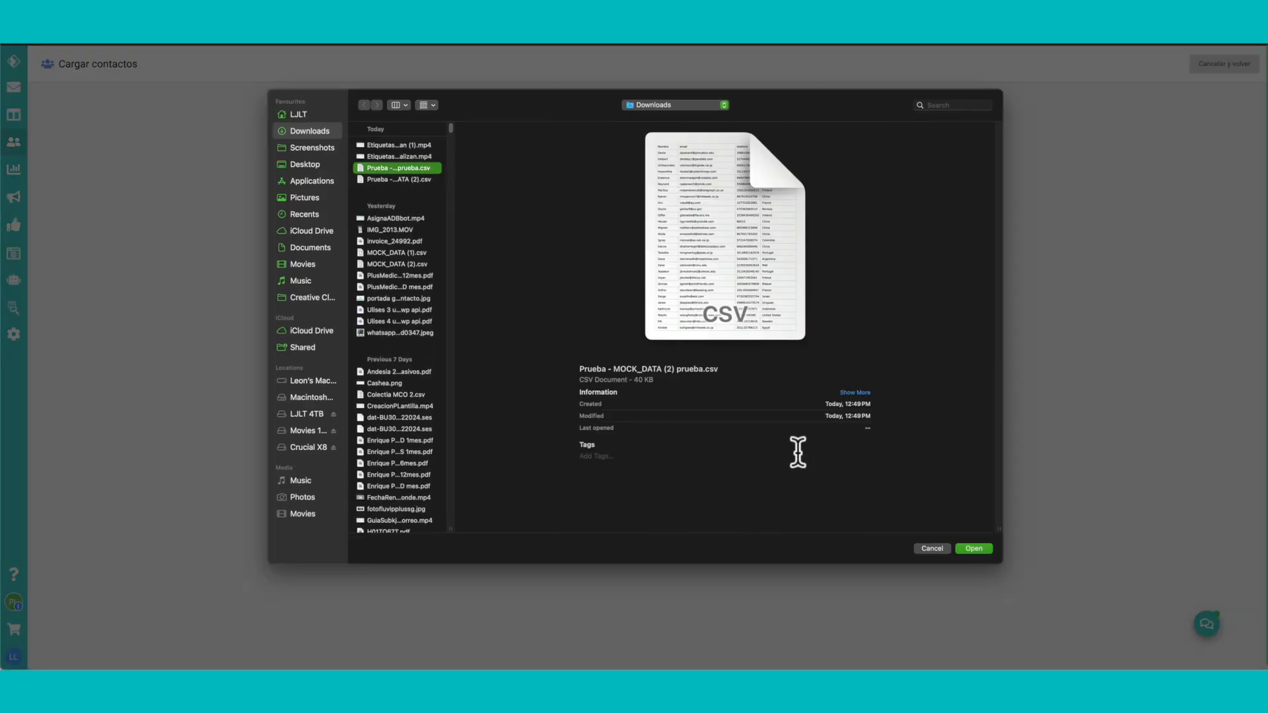
click(965, 547)
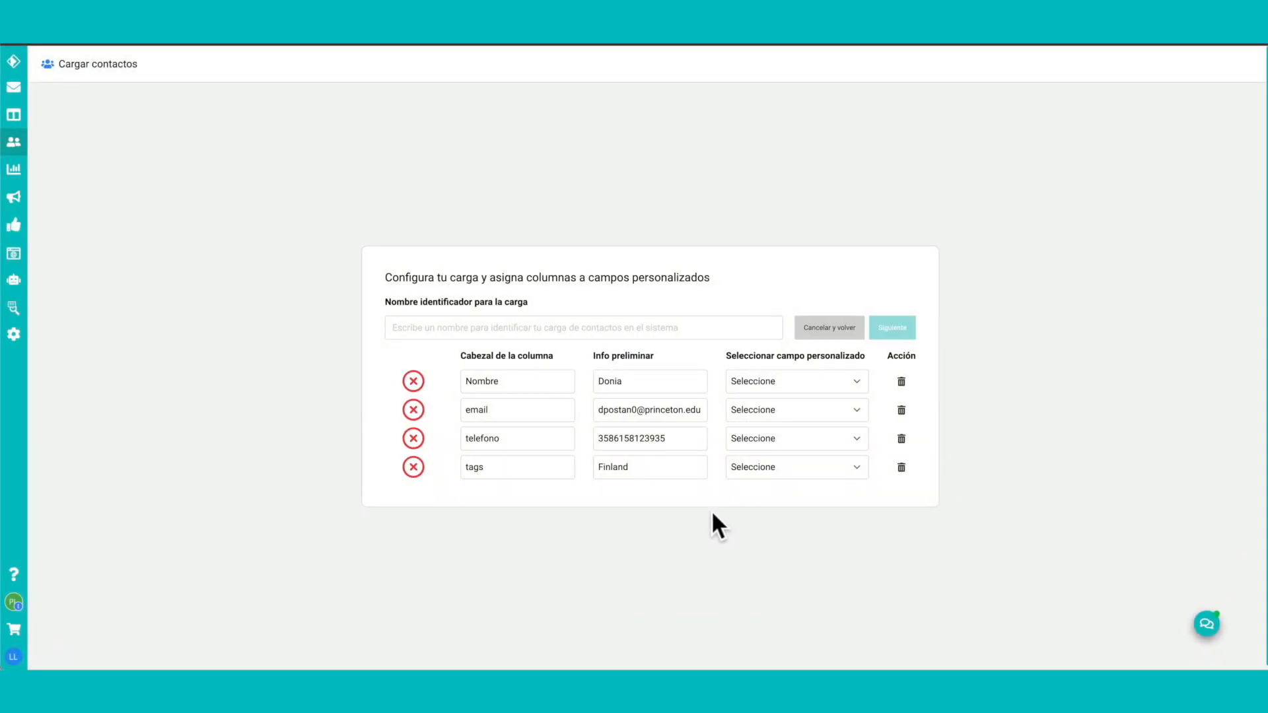
Step: Set the identifying name of the contact load to "Prueba de carga 1"
click(430, 331)
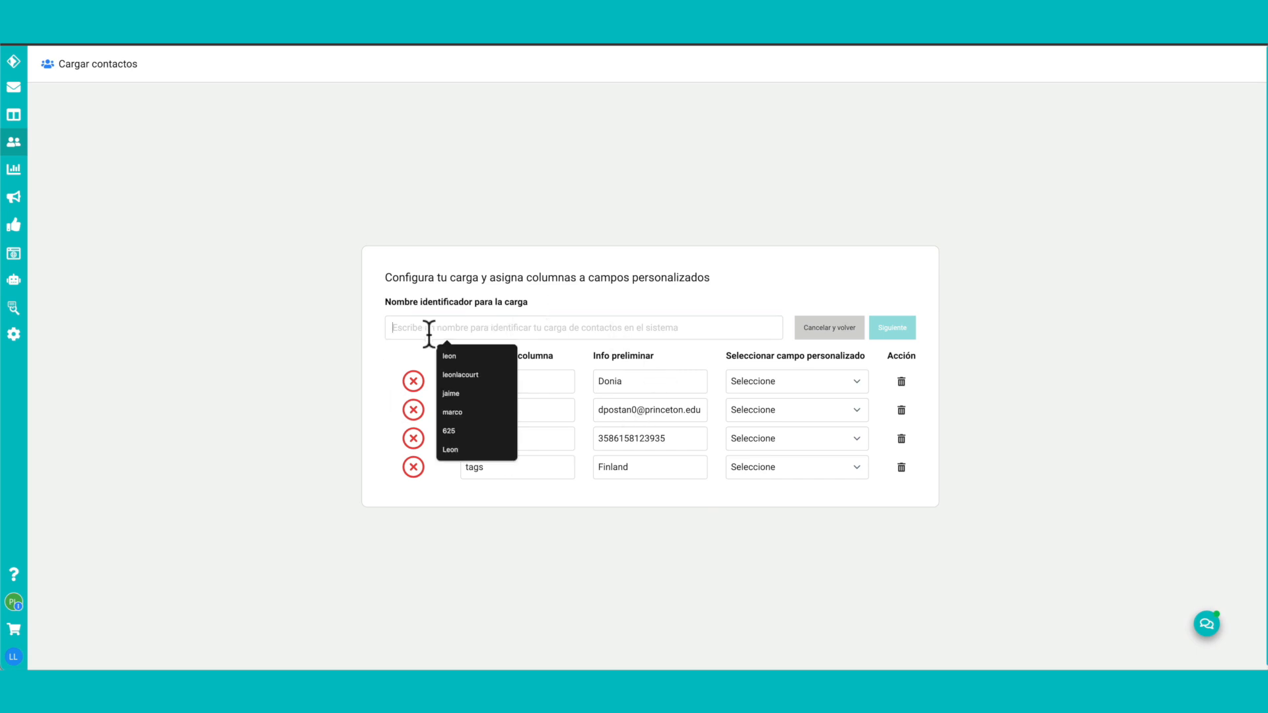
text(P)
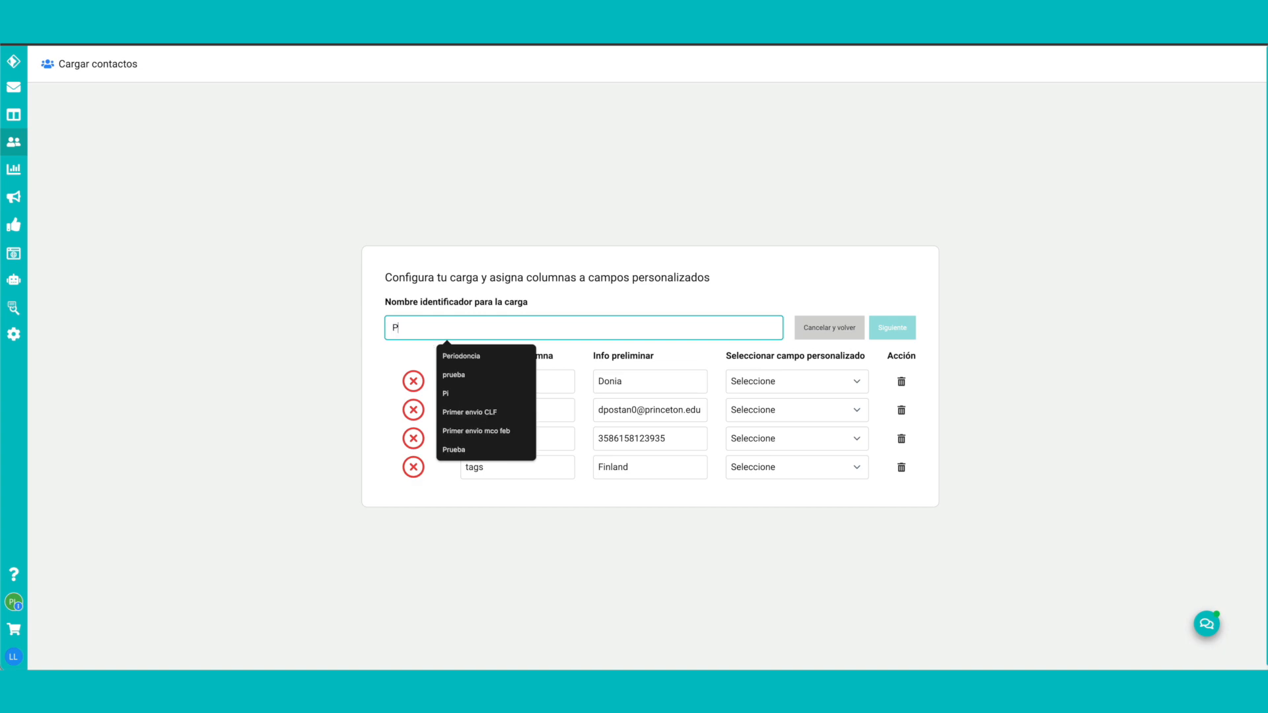
text(rueba de carga)
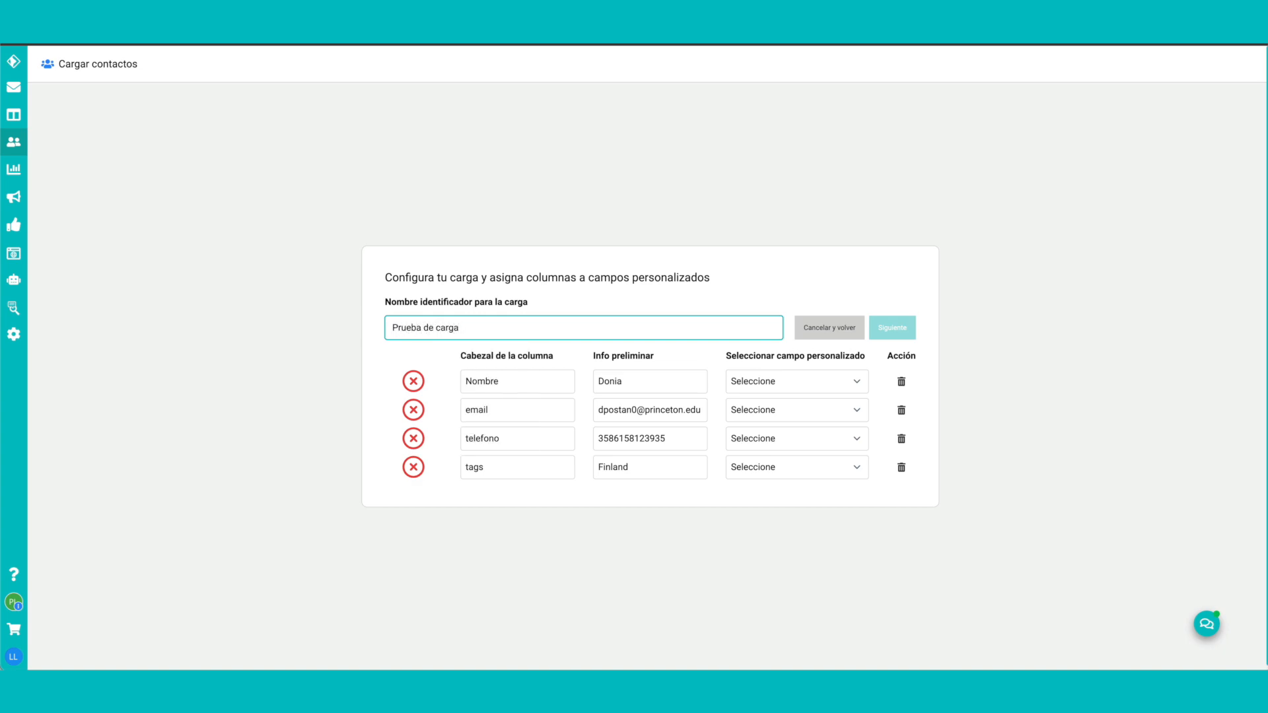
text( 1)
Step: Assign the Nombre, email, telefono and tags columns to the Nombre, Email, Teléfono and Tags fields, and continue to the contact review
click(776, 383)
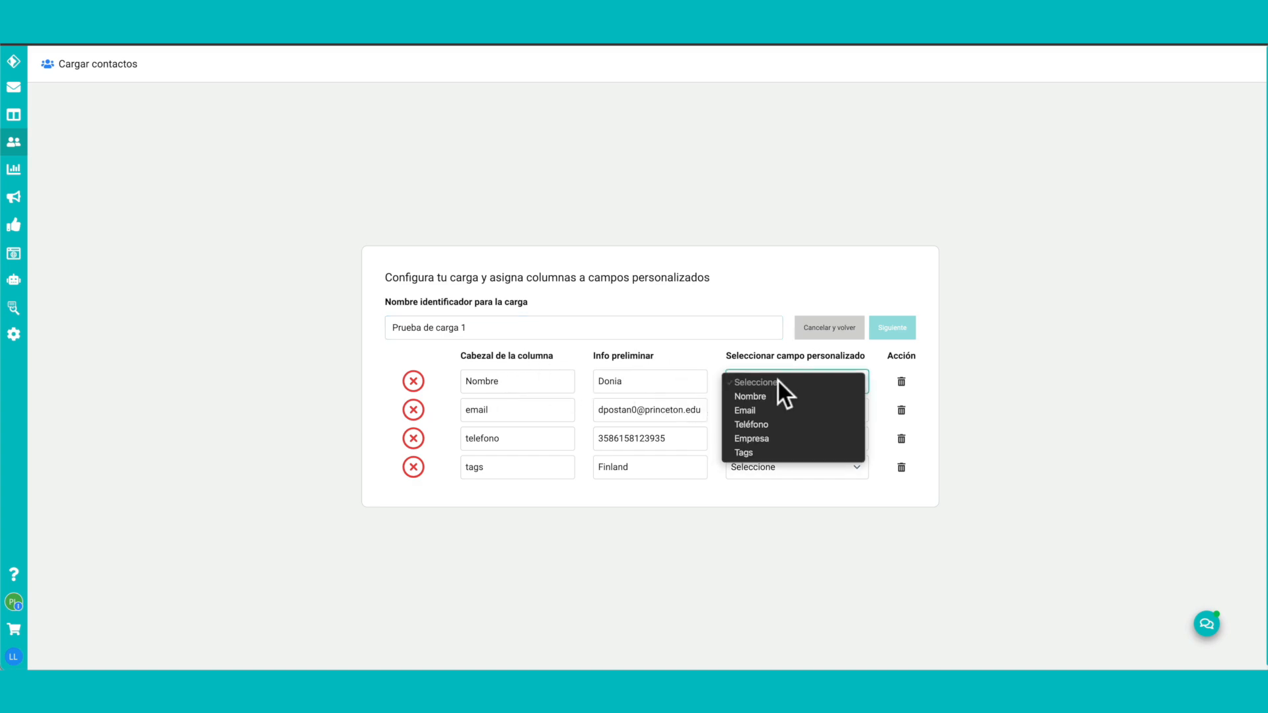
click(766, 398)
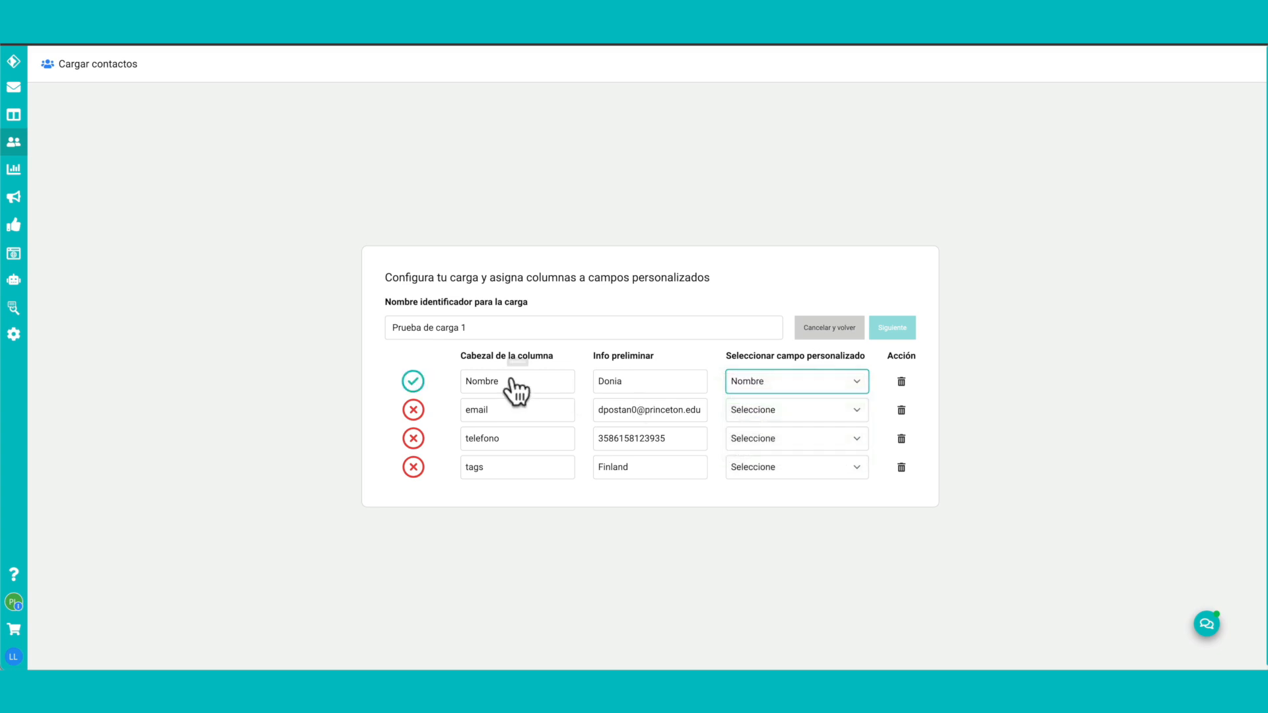
click(811, 409)
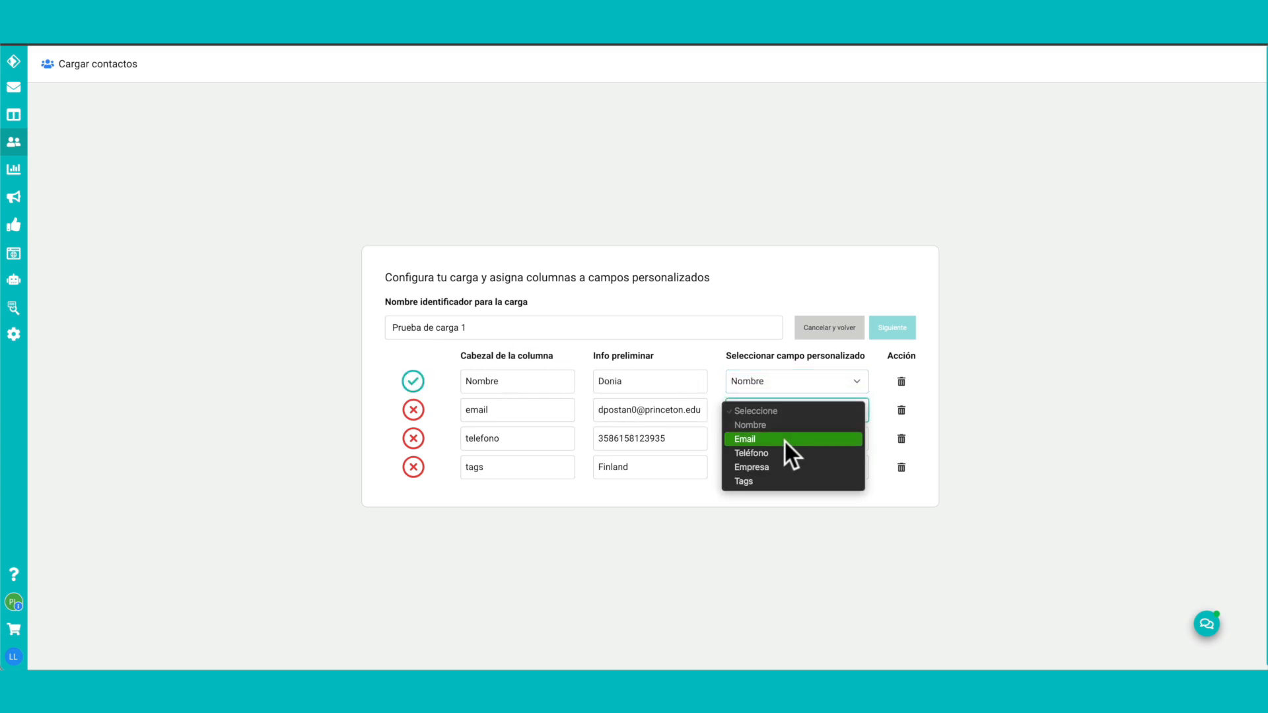
click(783, 438)
click(754, 441)
click(750, 481)
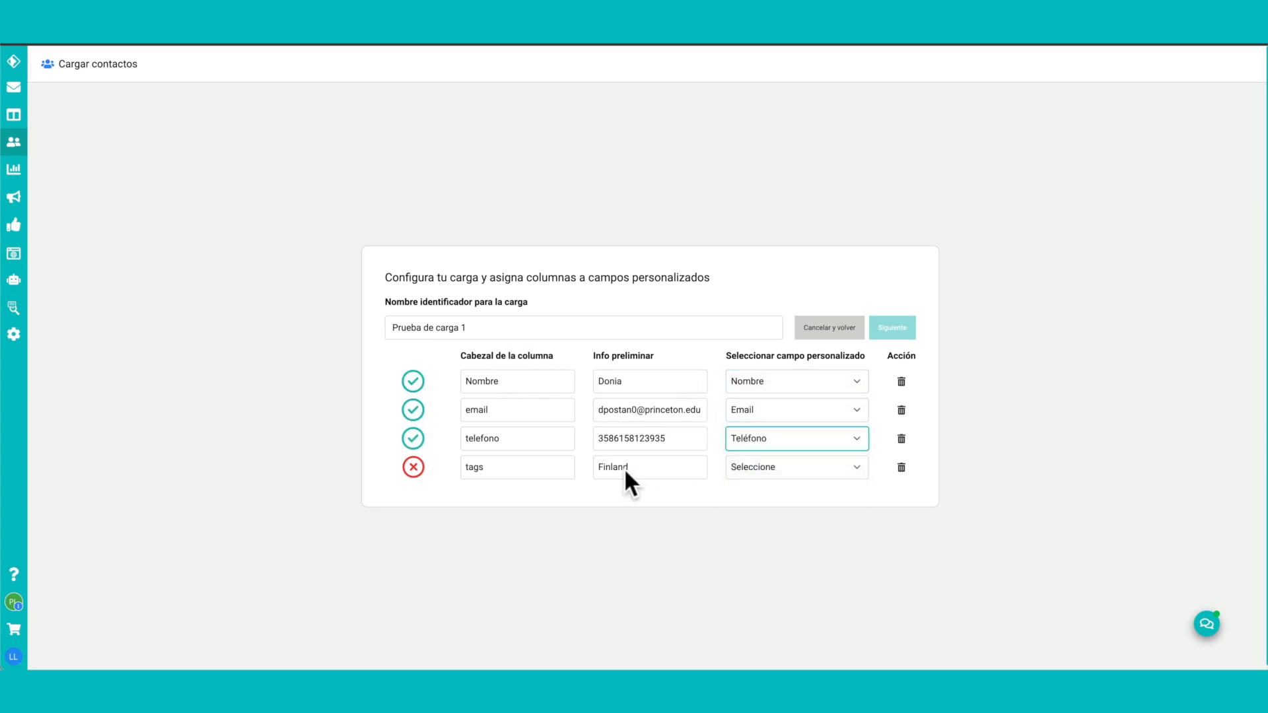
click(783, 466)
click(757, 538)
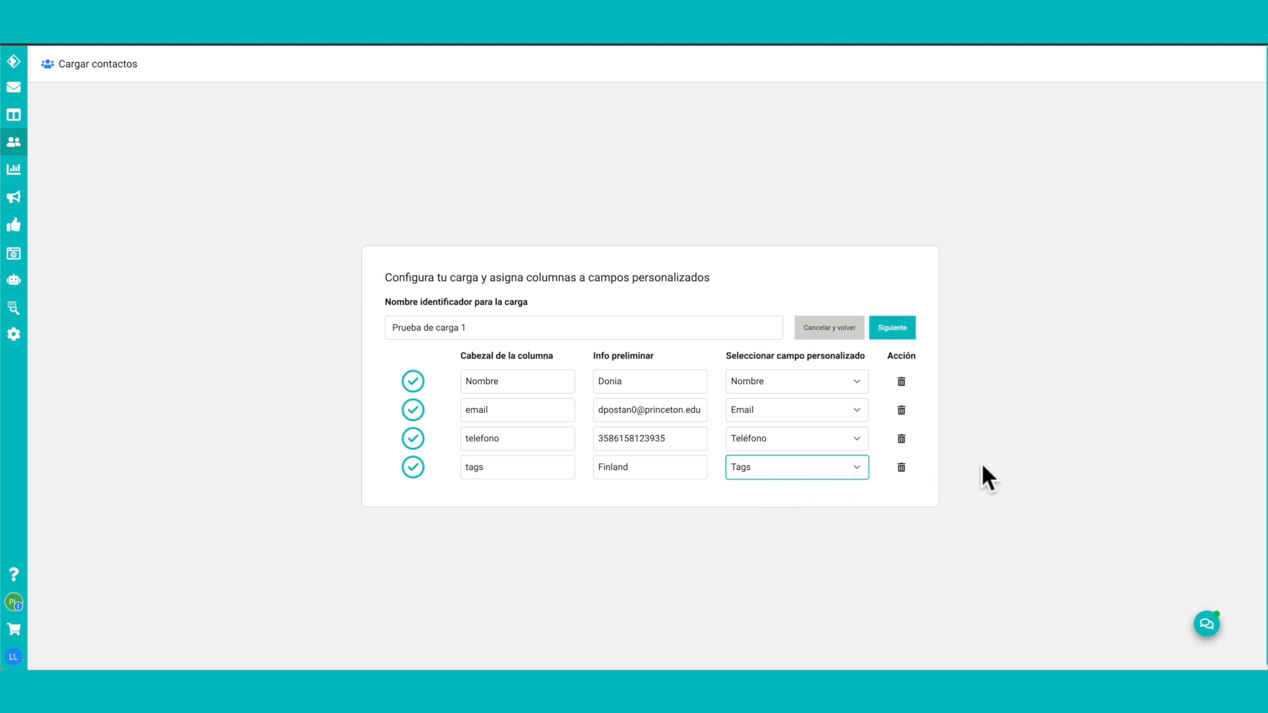
click(895, 328)
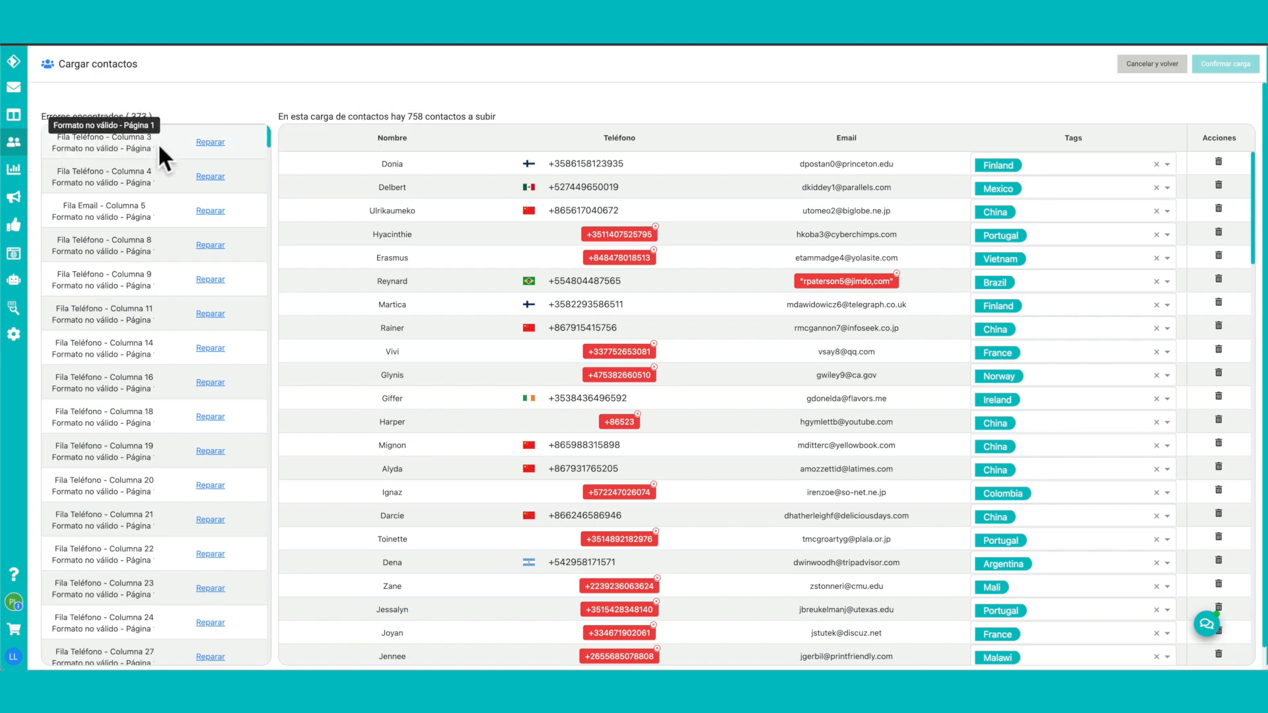
Step: Clear the invalid phone numbers of the contacts in the fourth and fifth rows
click(209, 144)
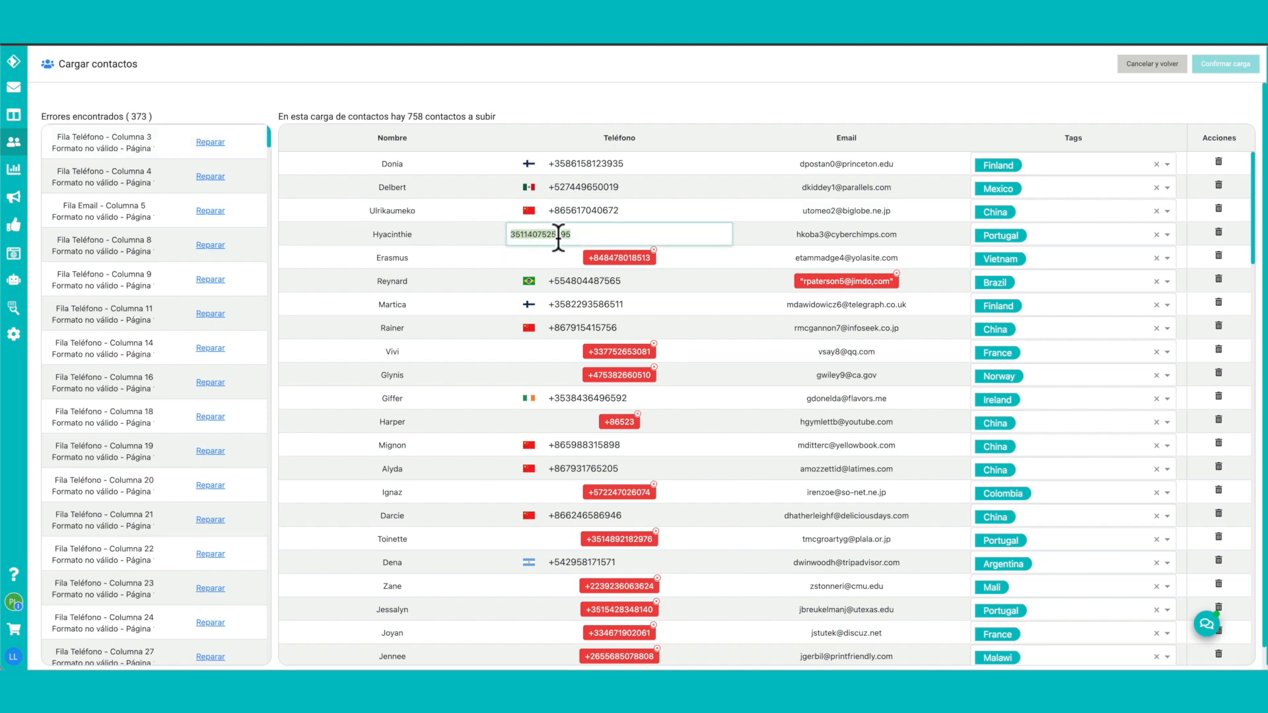
key(BackSpace)
click(598, 257)
key(BackSpace)
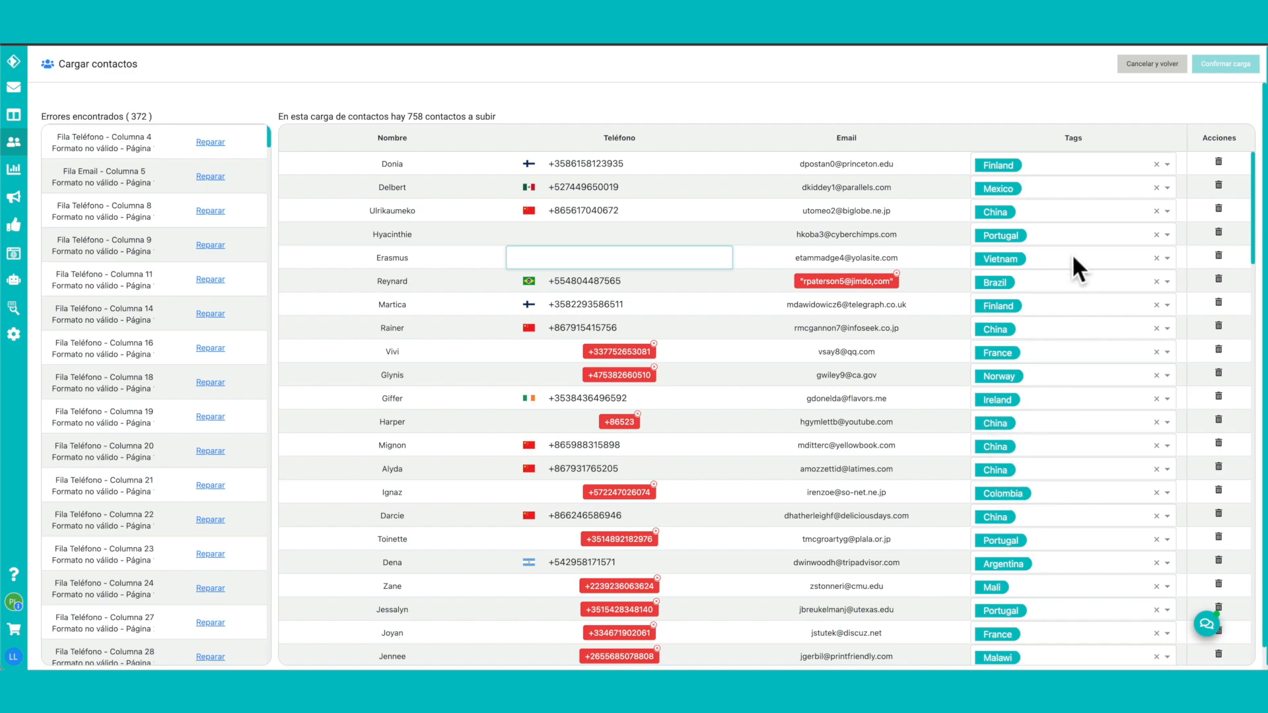
click(644, 281)
click(615, 257)
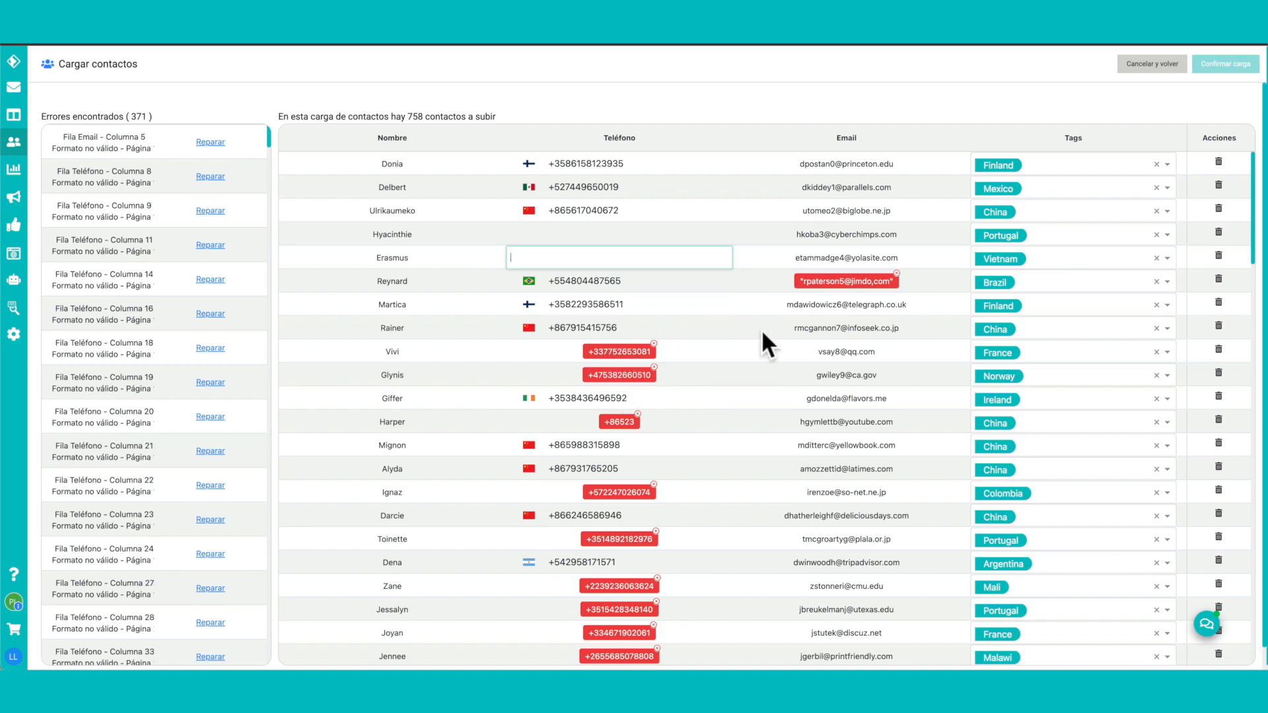
Step: Correct the invalid email in the sixth row by removing its quotation marks and replacing the comma before "com" with a period
click(825, 276)
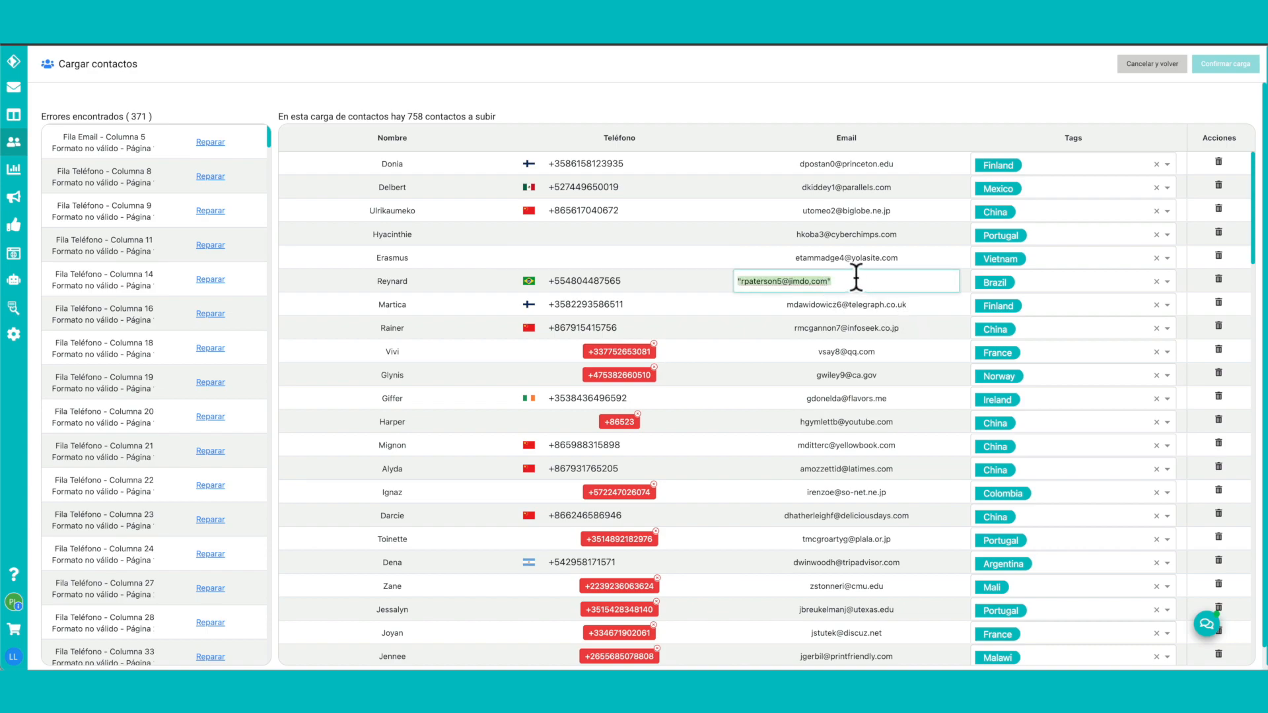
key(End)
key(BackSpace)
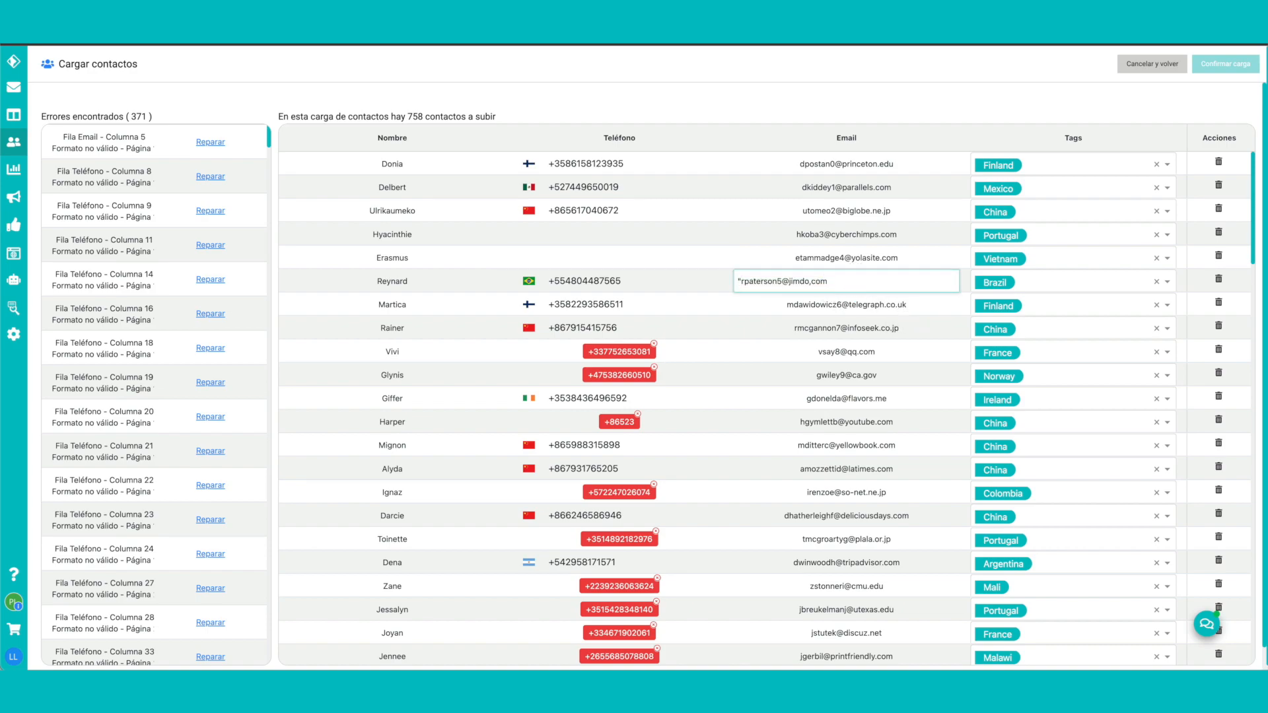
key(BackSpace)
text(.)
key(Home)
key(Delete)
Step: Clear the invalid phone numbers of the contacts in the ninth, tenth and twelfth rows
click(613, 350)
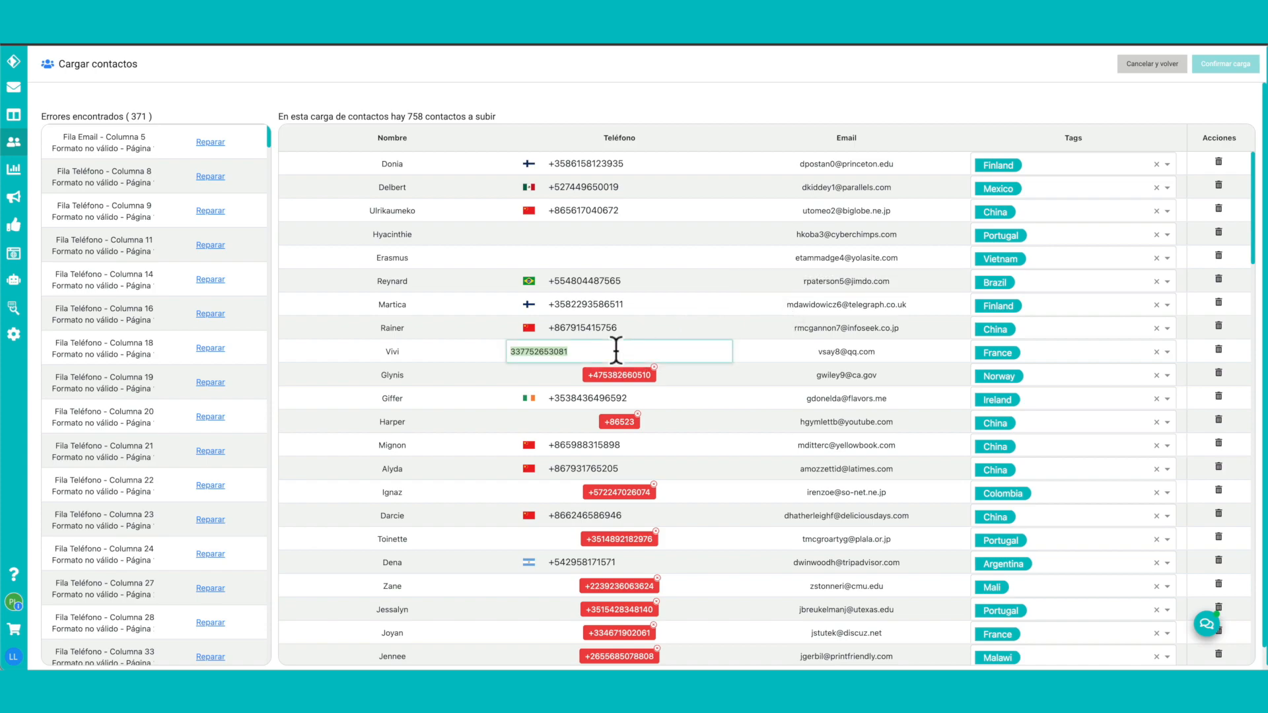
key(Delete)
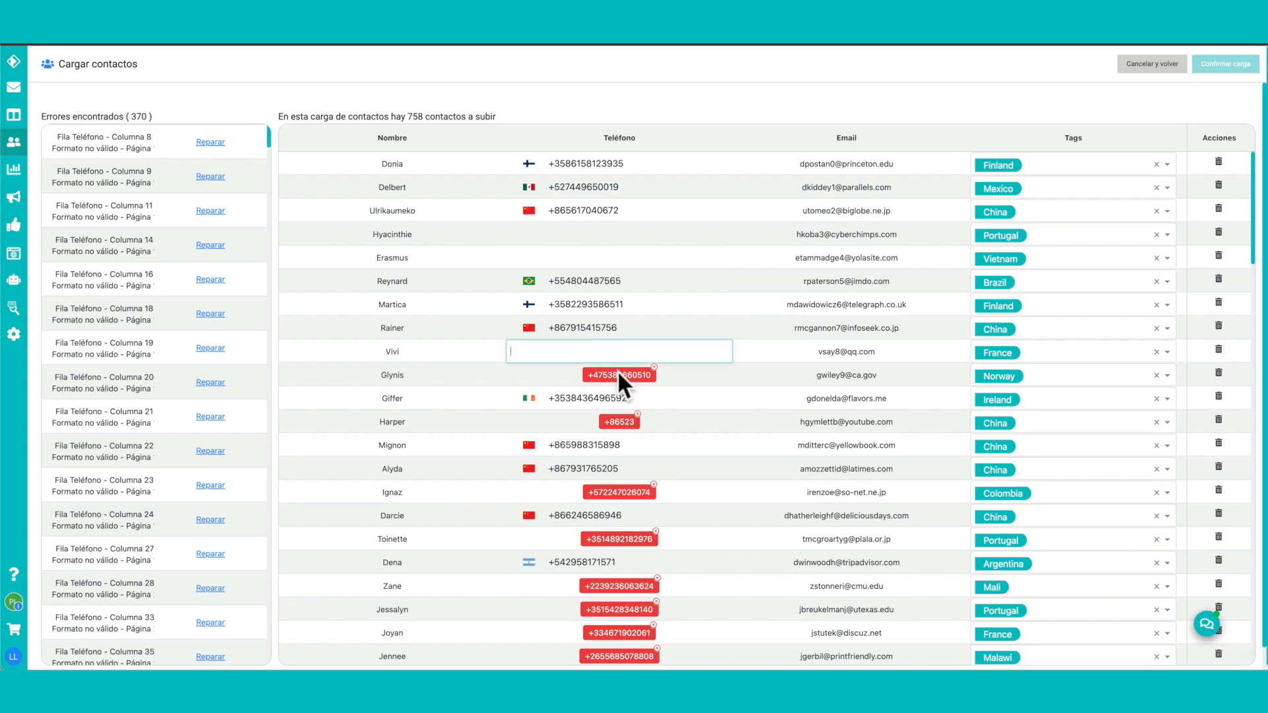
click(618, 370)
key(Delete)
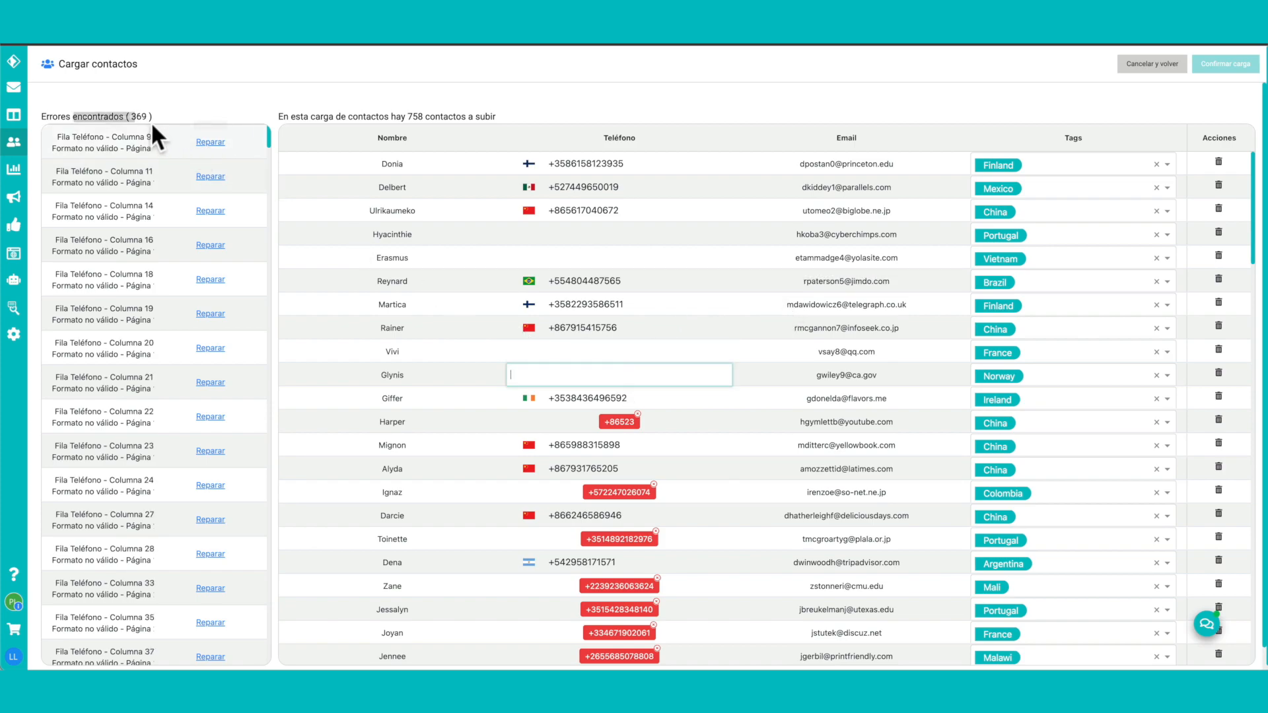
click(606, 420)
key(Delete)
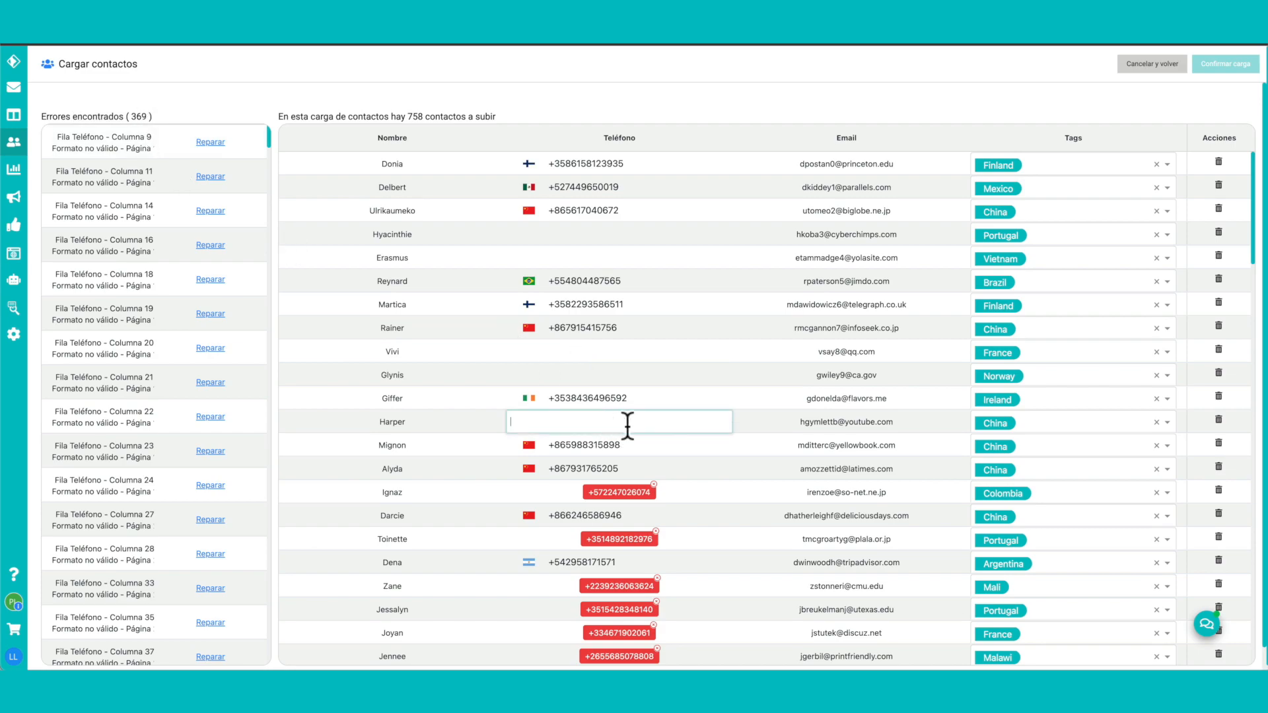
Step: Clear the invalid phone numbers of the contacts tagged Colombia, Portugal and Mali in rows 15, 17 and 19
scroll(674, 432, down, 3)
click(609, 333)
key(Delete)
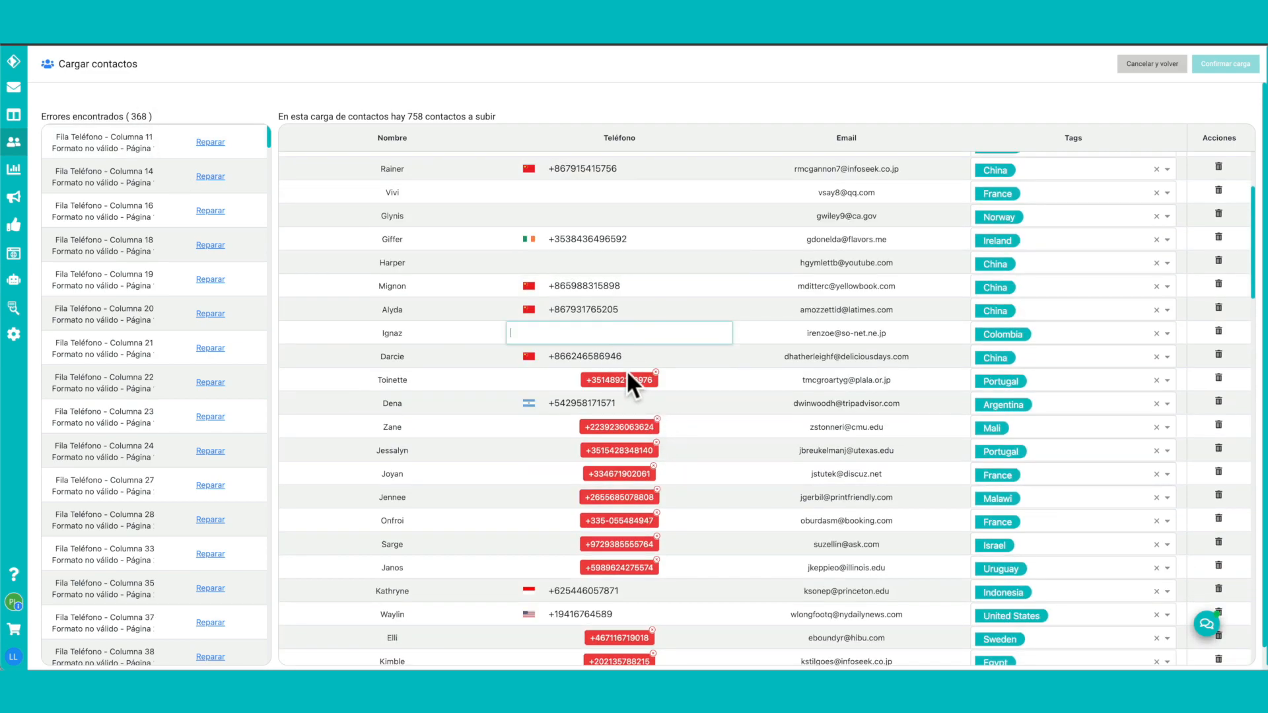
click(626, 379)
key(Delete)
click(620, 427)
key(Delete)
Step: Clear the invalid phone numbers of the four consecutive contacts tagged Portugal, France, Malawi and France below the Mali contact
click(622, 449)
click(621, 472)
key(Delete)
click(607, 445)
key(Delete)
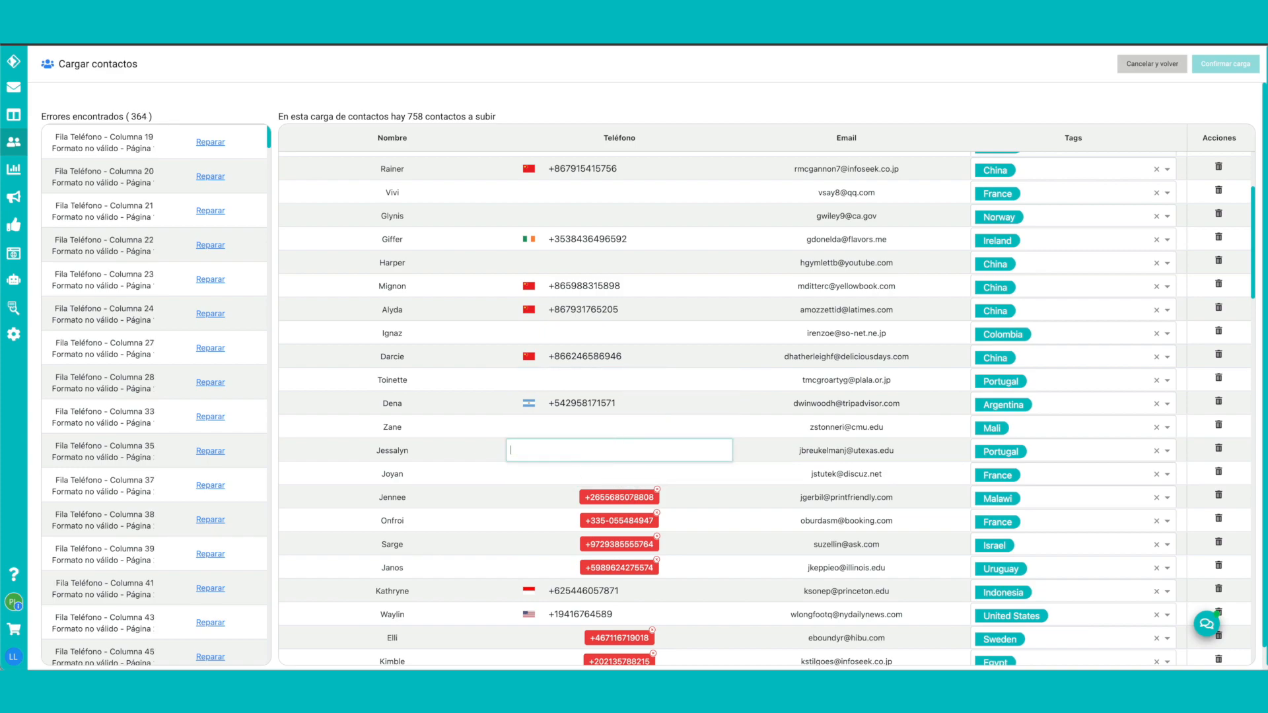
click(608, 490)
key(Delete)
click(612, 520)
key(Delete)
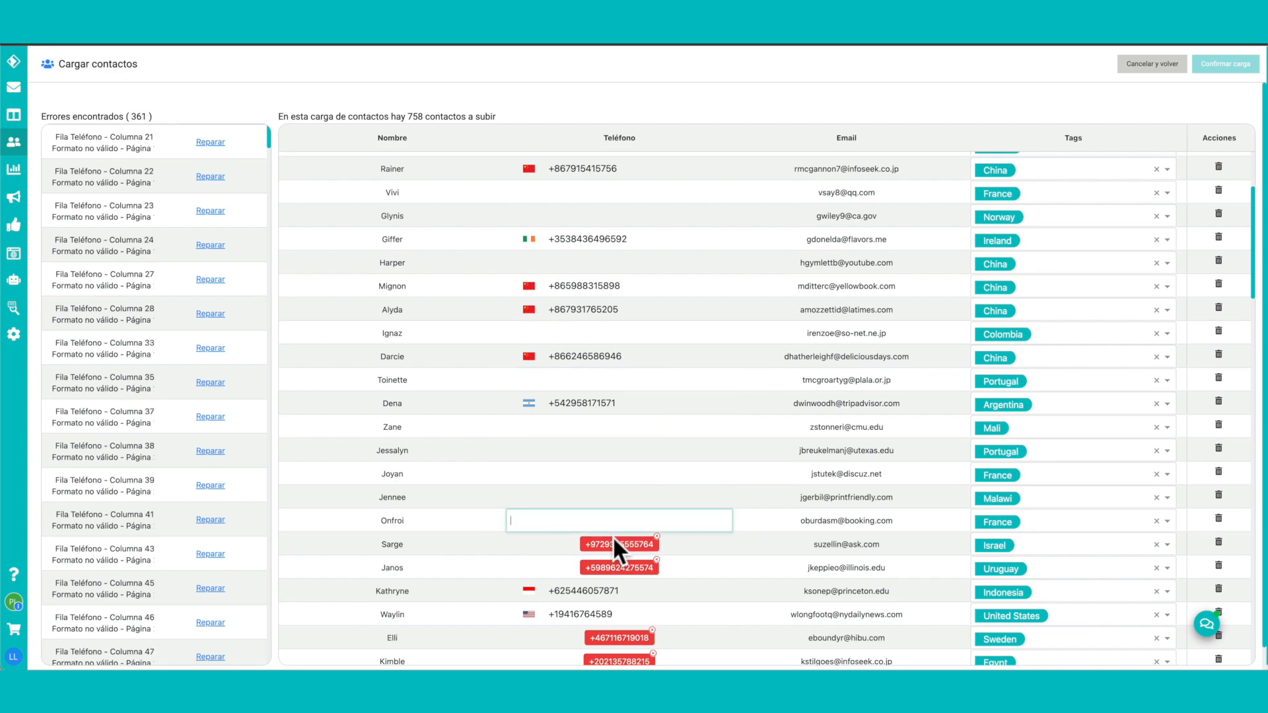
Step: Clear the invalid phone numbers of the contacts tagged Israel, Uruguay, Sweden and Egypt
click(614, 542)
key(Delete)
scroll(620, 525, down, 2)
click(622, 487)
key(Delete)
scroll(620, 489, down, 2)
click(611, 446)
key(Delete)
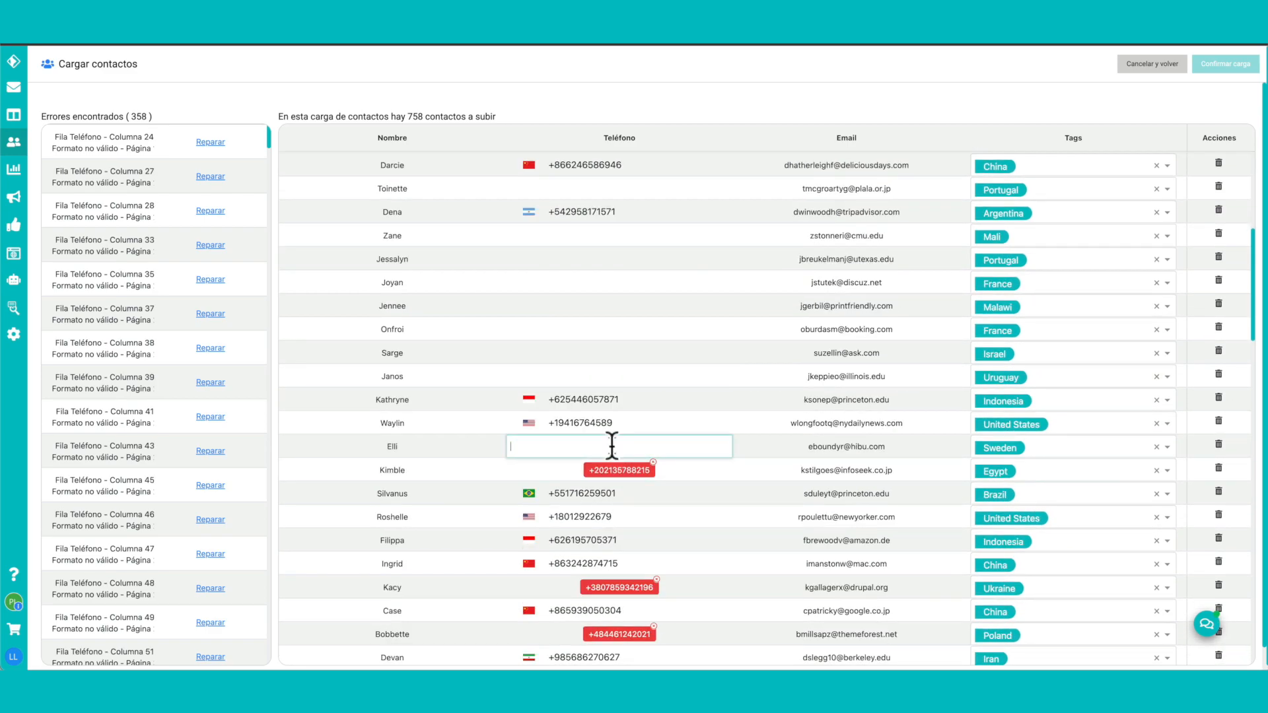
click(621, 470)
key(Delete)
Step: Clear the invalid phone numbers of the contacts tagged Ukraine and Poland below the Egypt contact
scroll(620, 470, down, 2)
scroll(617, 470, down, 1)
click(619, 370)
key(Delete)
click(620, 408)
key(Delete)
Step: Clear the invalid phone numbers of the three consecutive contacts tagged United States, Colombia and Thailand
scroll(621, 422, down, 1)
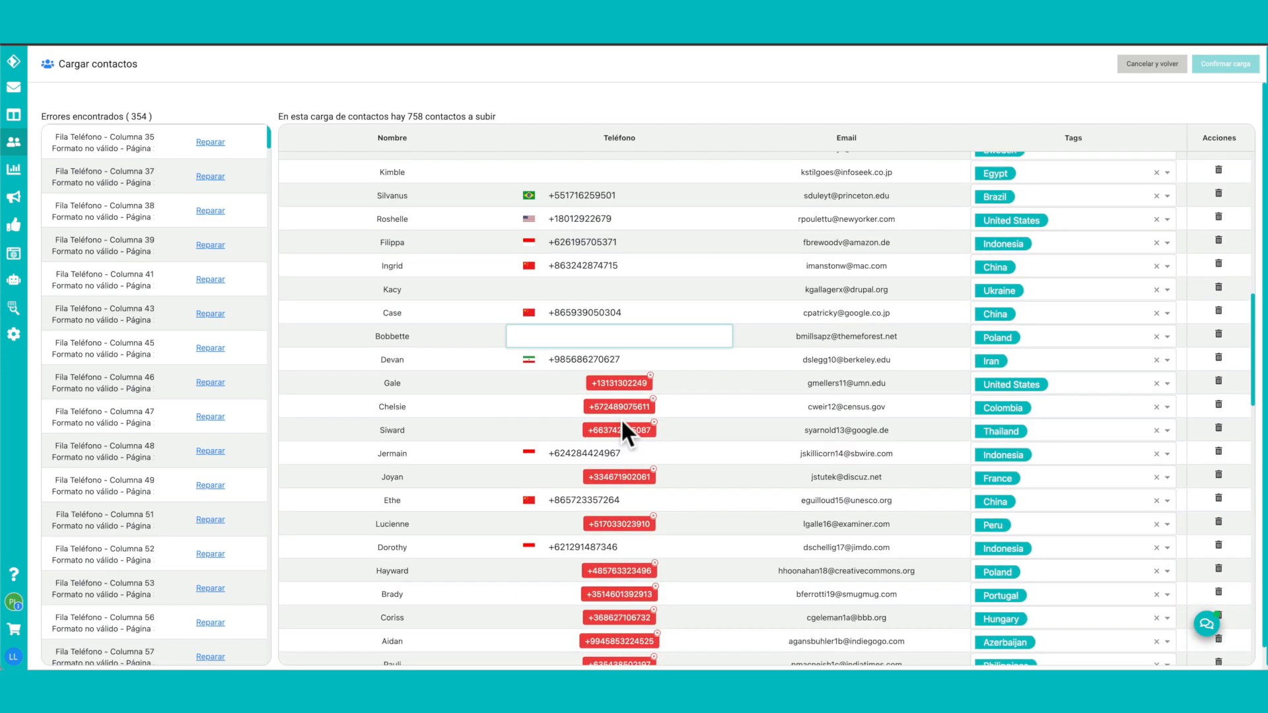
click(607, 382)
key(Delete)
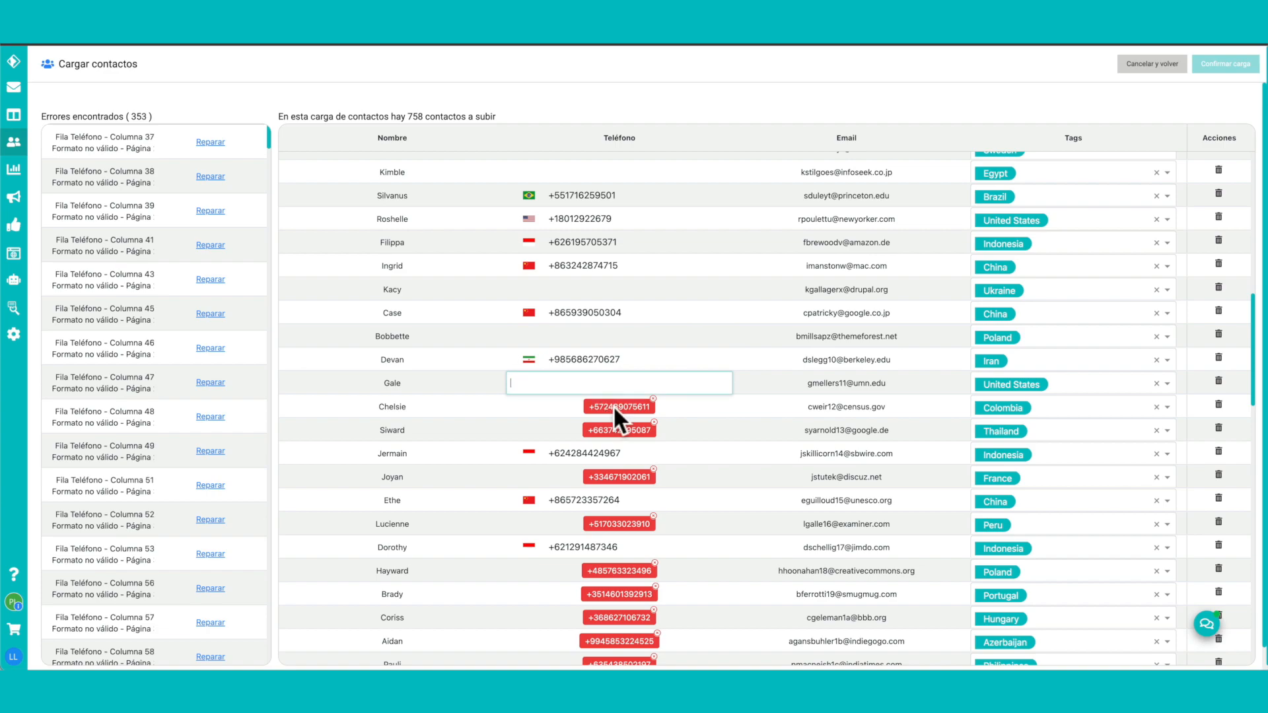
click(613, 428)
key(Delete)
Step: Clear the invalid phone numbers of the next contacts tagged France, Peru, Poland and Portugal
scroll(620, 422, down, 3)
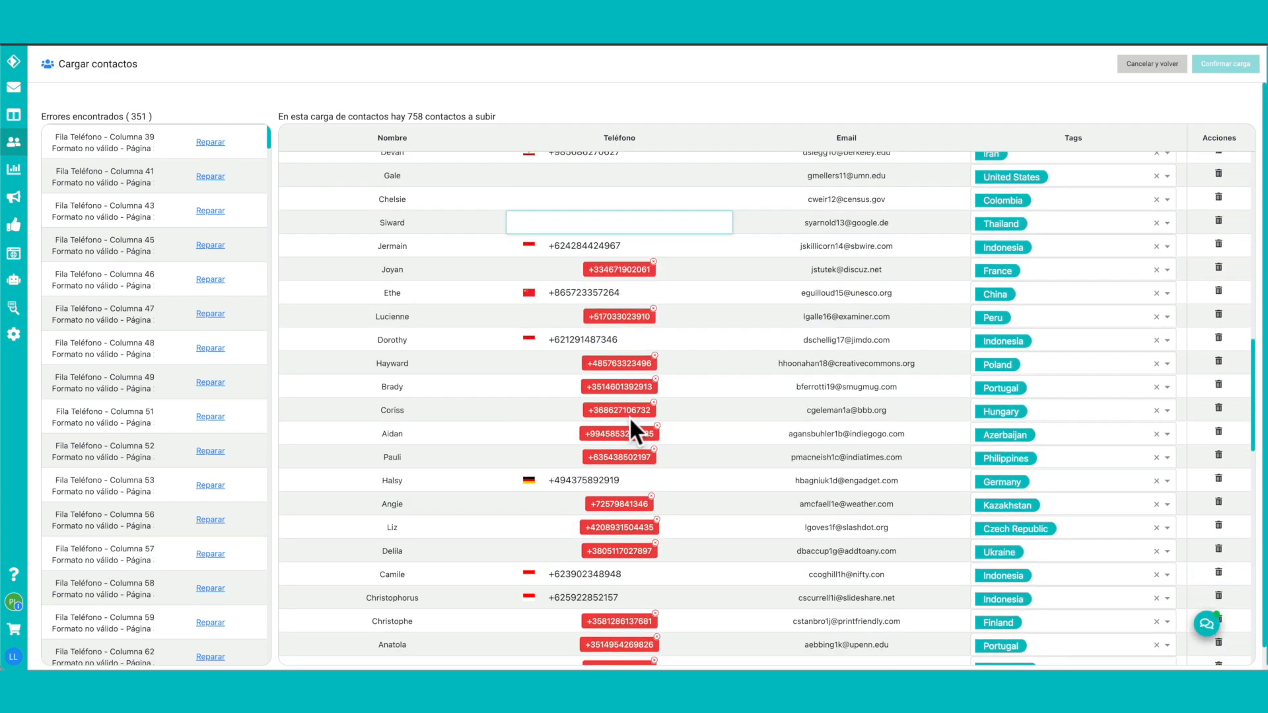
click(606, 274)
key(Delete)
click(623, 318)
key(Delete)
click(613, 382)
key(Delete)
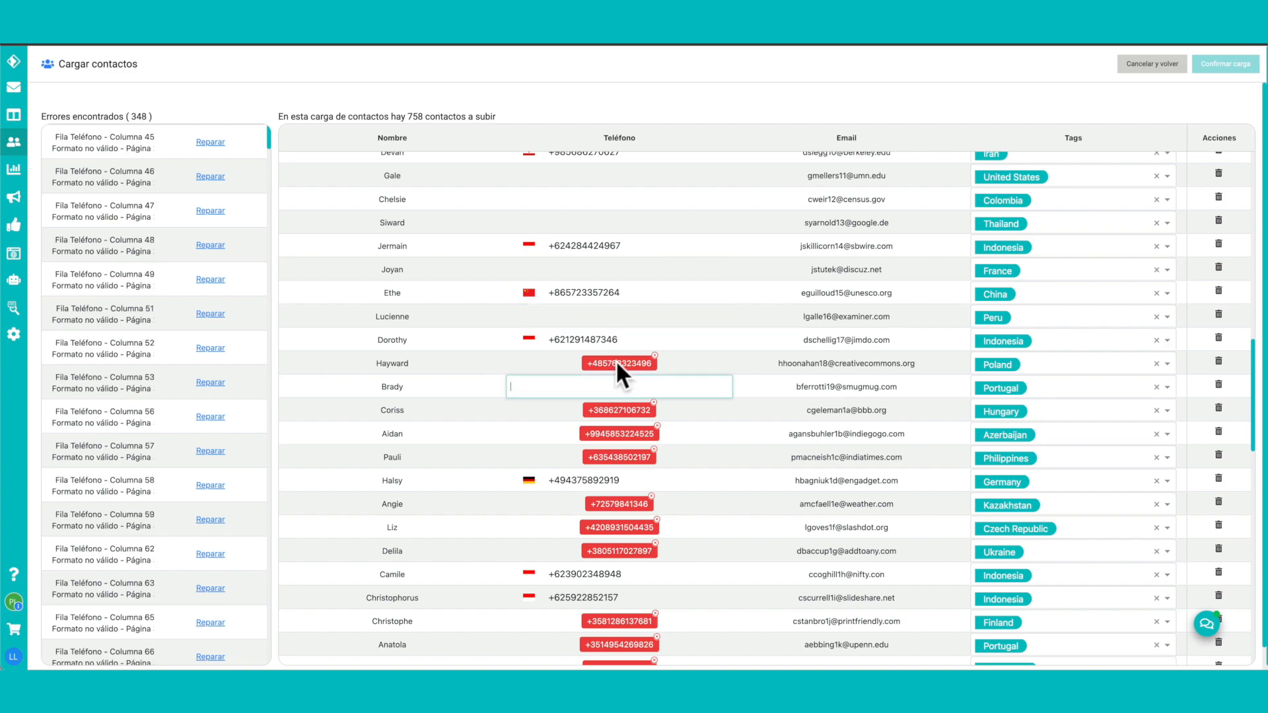
click(616, 360)
key(Delete)
Step: Clear the invalid phone numbers of the three consecutive contacts tagged Hungary, Azerbaijan and Philippines
click(611, 408)
key(Delete)
click(612, 429)
key(Delete)
click(615, 452)
key(Delete)
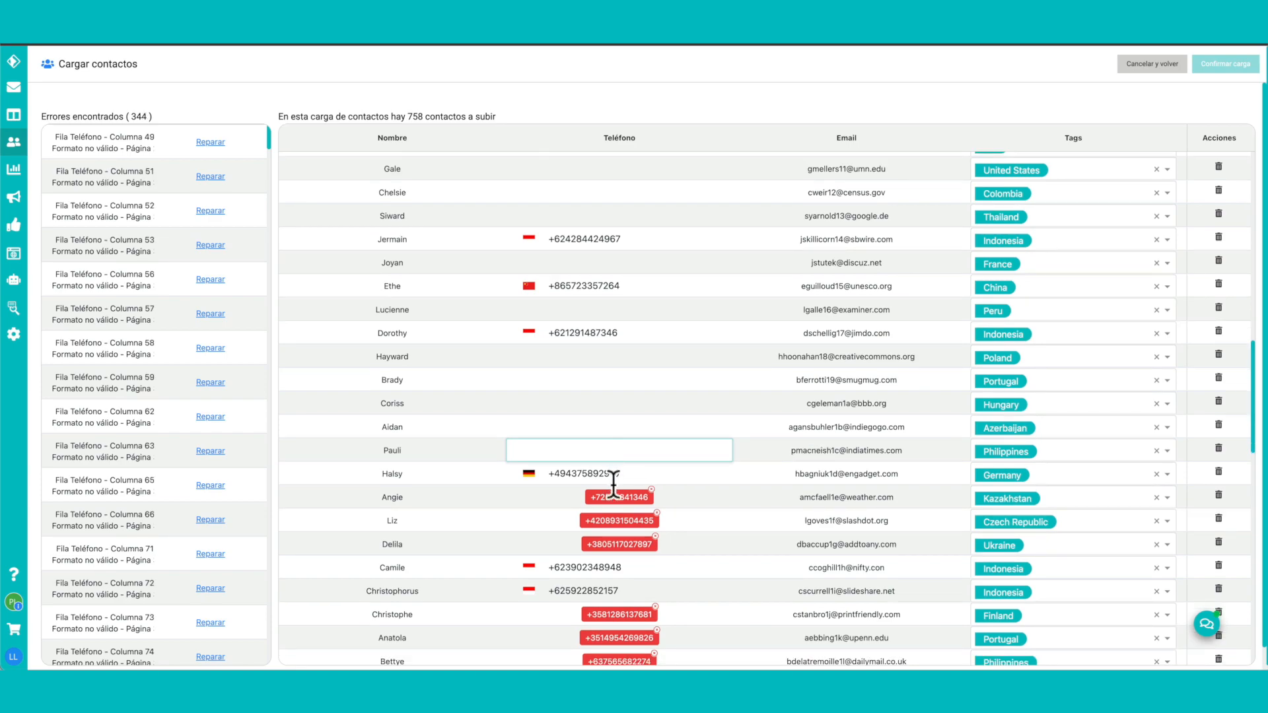
Step: Clear the invalid phone numbers of the three consecutive contacts tagged Kazakhstan, Czech Republic and Ukraine
click(616, 496)
key(Delete)
click(616, 521)
key(Delete)
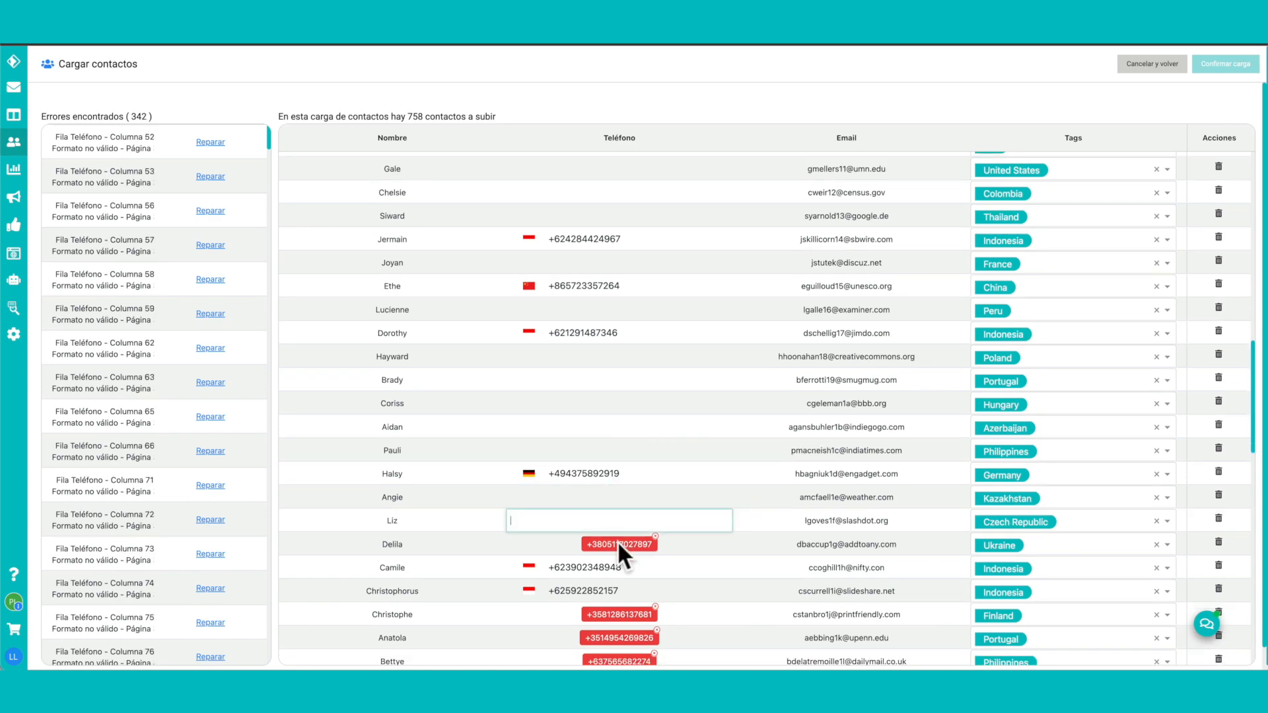
click(617, 543)
key(Delete)
Step: Clear the invalid phone numbers of the four consecutive contacts tagged Finland, Portugal, Philippines and Guatemala
scroll(628, 505, down, 5)
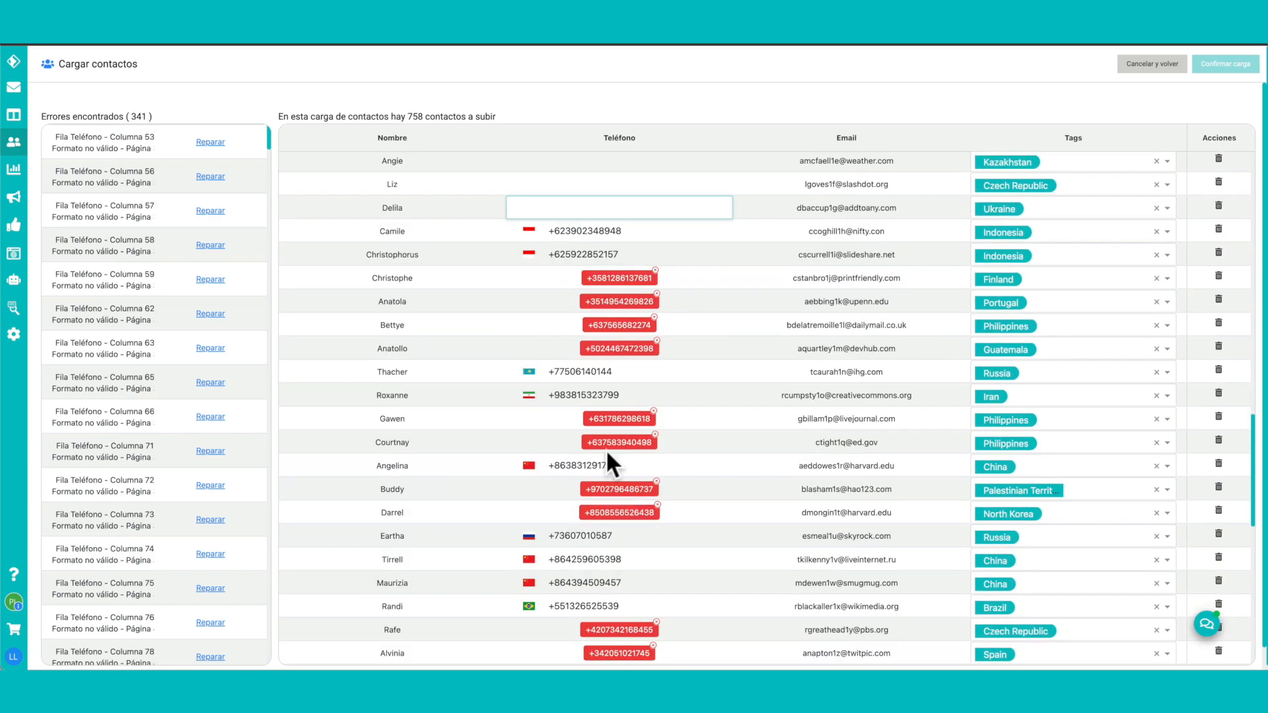
click(609, 276)
key(Delete)
click(609, 298)
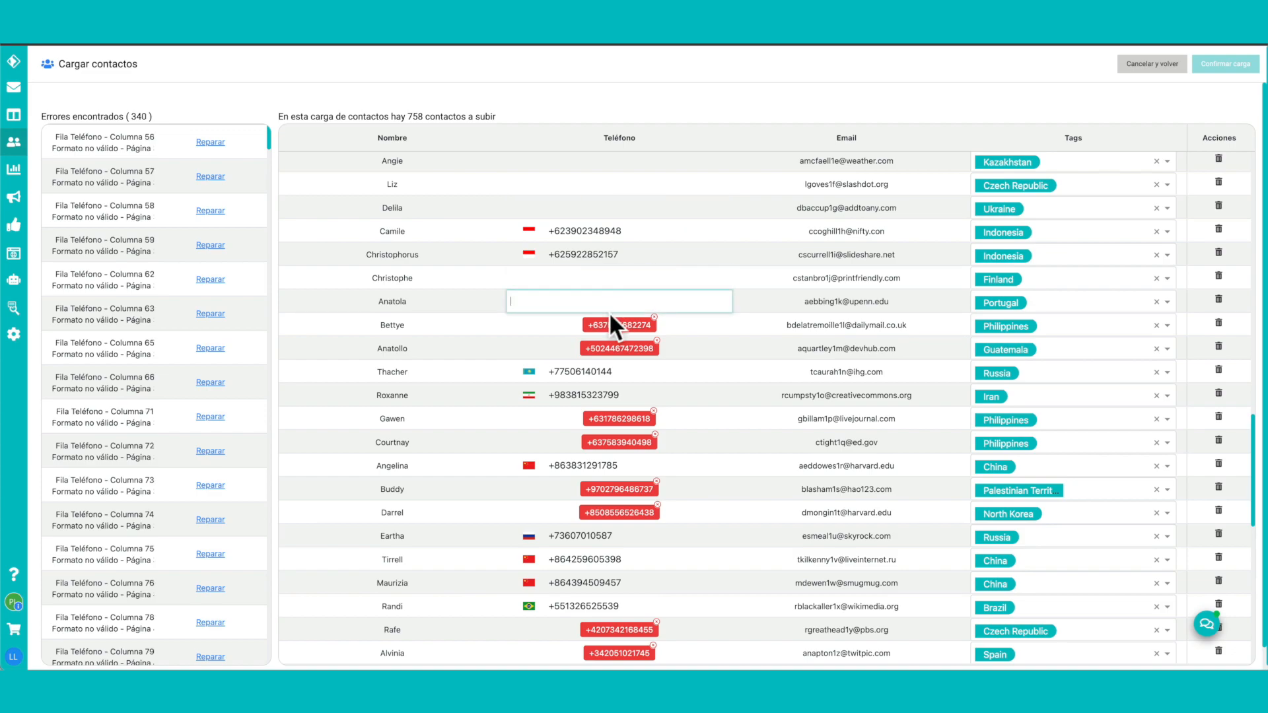
click(611, 323)
key(Delete)
click(608, 348)
key(Delete)
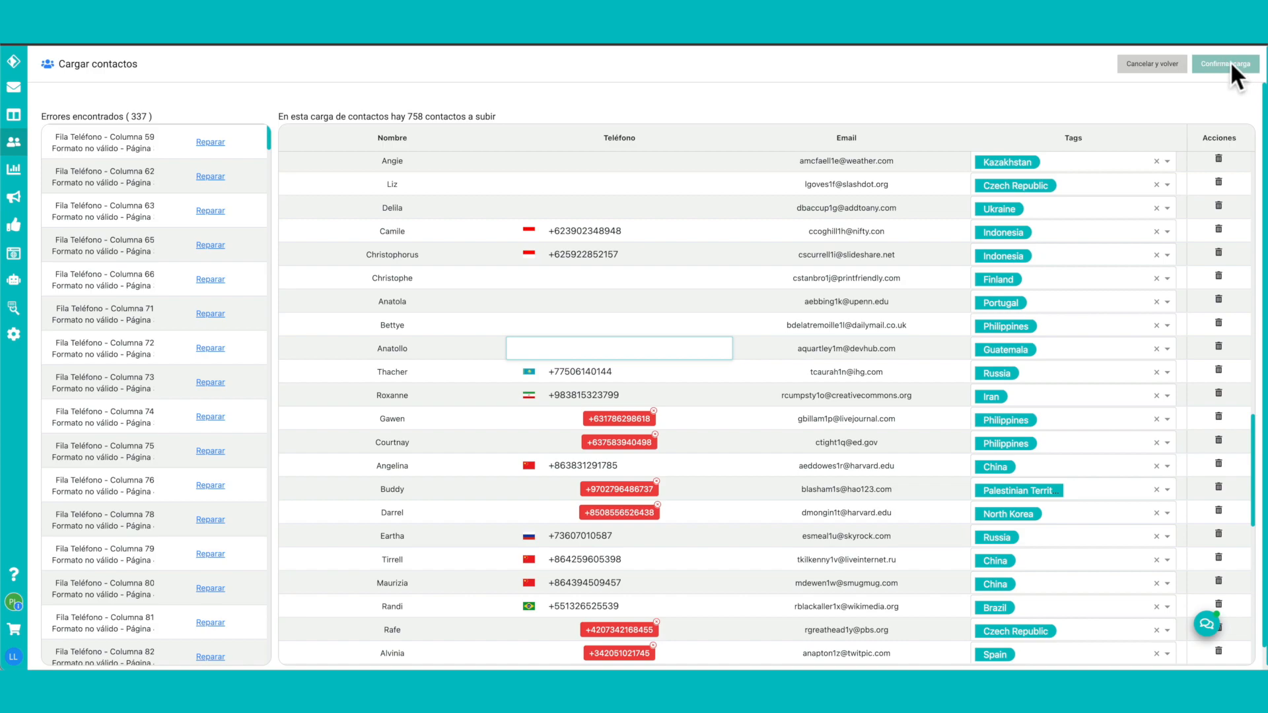
Step: Clear the invalid phone numbers of the two adjacent Philippines contacts below the Iran contact
click(602, 417)
key(Delete)
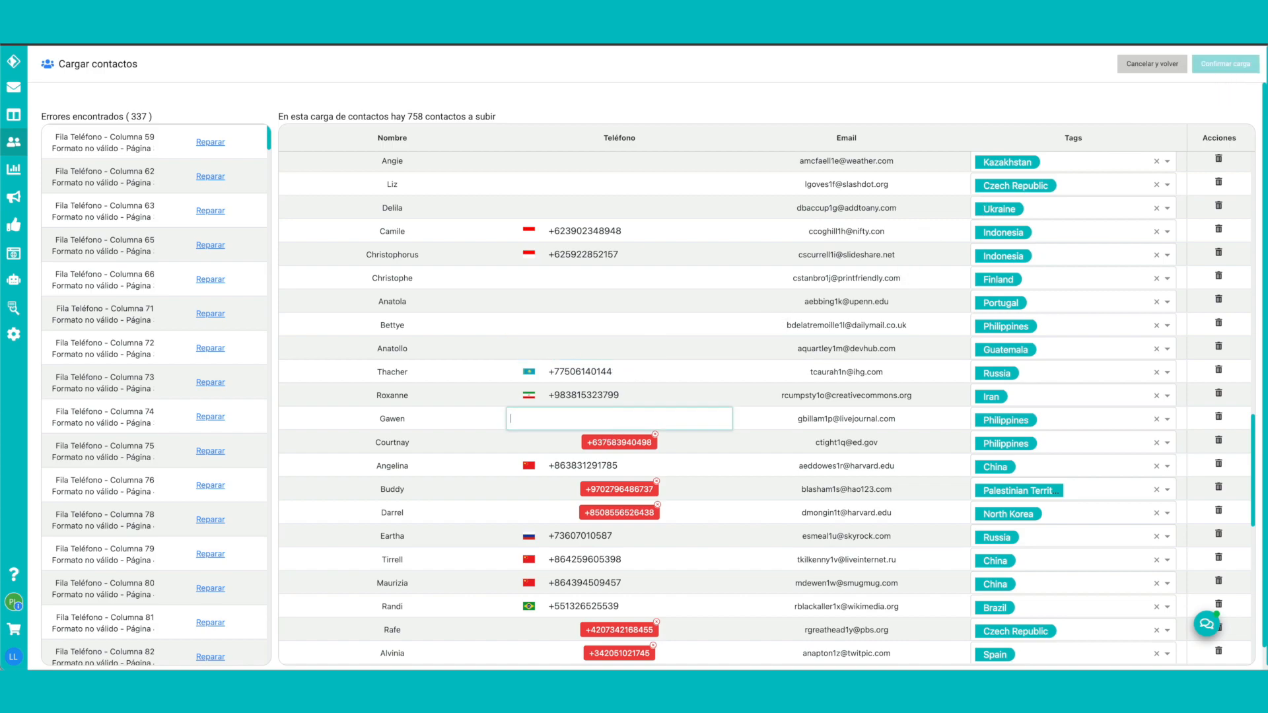
click(605, 441)
key(Delete)
Step: Clear the invalid phone numbers of the next contacts tagged Palestinian Territory, North Korea, Czech Republic, Spain and Norway
scroll(645, 397, down, 3)
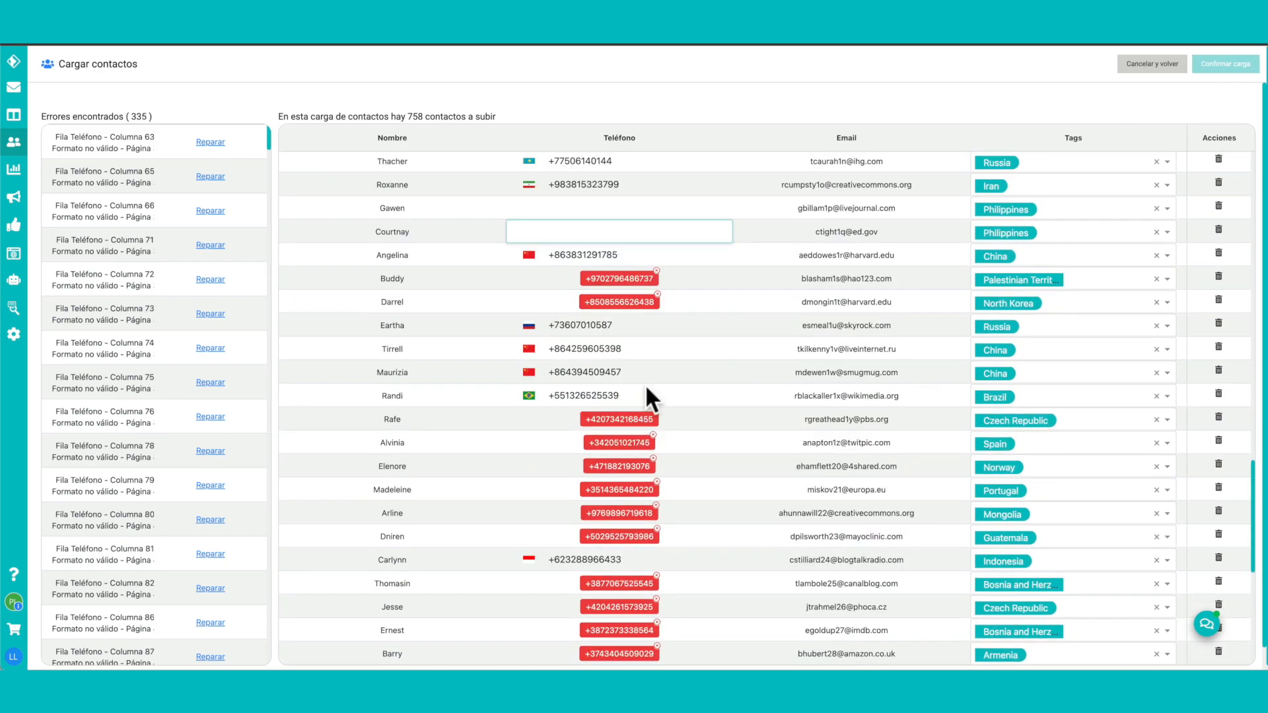
click(627, 276)
key(Delete)
click(622, 301)
key(Delete)
click(619, 421)
key(Delete)
click(619, 441)
key(Delete)
click(620, 464)
key(Delete)
Step: Clear the invalid phone numbers in the rows from the Portugal contact below Norway down to the Colombia contact
scroll(620, 462, down, 2)
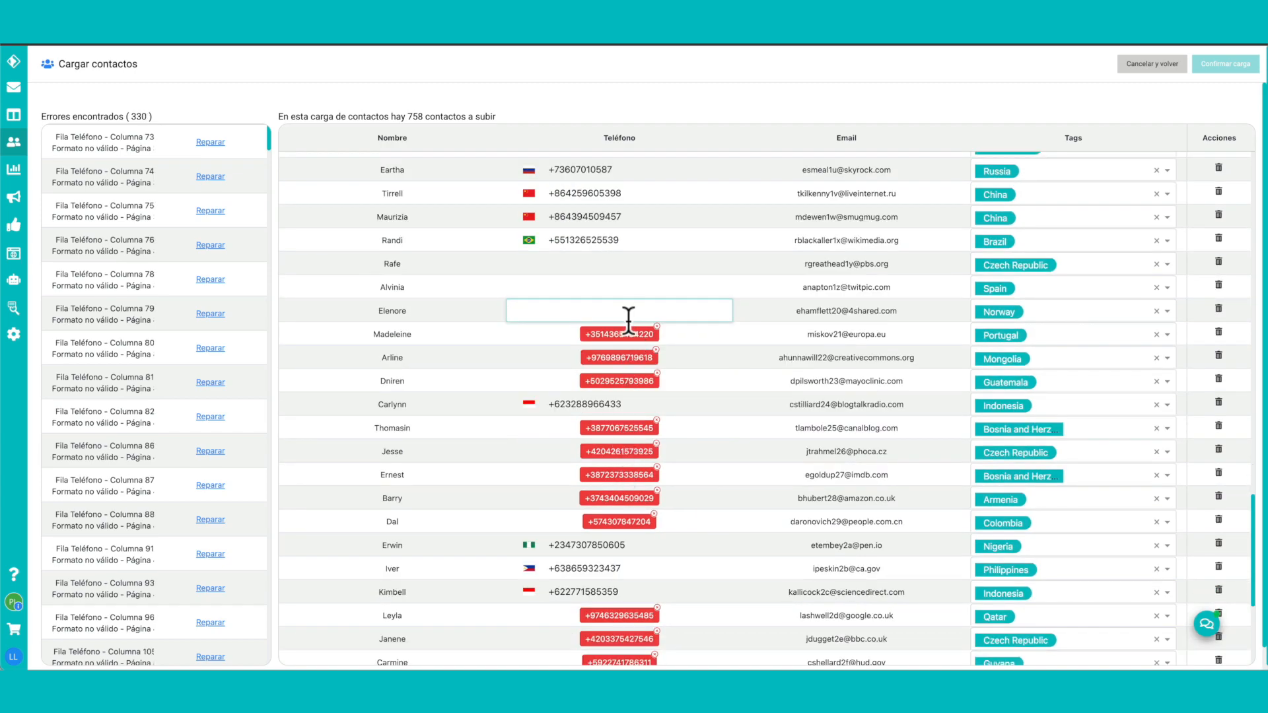
click(625, 334)
key(Delete)
double_click(620, 374)
key(BackSpace)
double_click(620, 451)
key(BackSpace)
double_click(624, 429)
key(BackSpace)
double_click(615, 475)
key(BackSpace)
double_click(614, 521)
Step: Clear invalid phone numbers in the last rows of the first page of contacts
scroll(621, 462, down, 4)
double_click(632, 358)
double_click(628, 381)
double_click(624, 404)
double_click(619, 473)
double_click(614, 522)
double_click(603, 584)
scroll(1252, 472, down, 1)
Step: Go to page 2 and, near its end, clear the invalid phone numbers of the contacts tagged Vietnam, France, Philippines and Latvia
click(810, 659)
double_click(619, 140)
key(BackSpace)
double_click(618, 233)
key(BackSpace)
double_click(617, 258)
double_click(614, 276)
key(BackSpace)
Step: Clear the invalid phone numbers of the page 2 contacts tagged Greece, Poland, Sweden (two) and Philippines (two) below the Latvia contact
double_click(614, 352)
key(BackSpace)
double_click(614, 398)
double_click(622, 421)
double_click(629, 444)
double_click(623, 469)
key(BackSpace)
double_click(618, 492)
key(BackSpace)
Step: Clear the invalid phone numbers of the last two contacts on page 2, tagged Thailand and France
scroll(629, 456, down, 1)
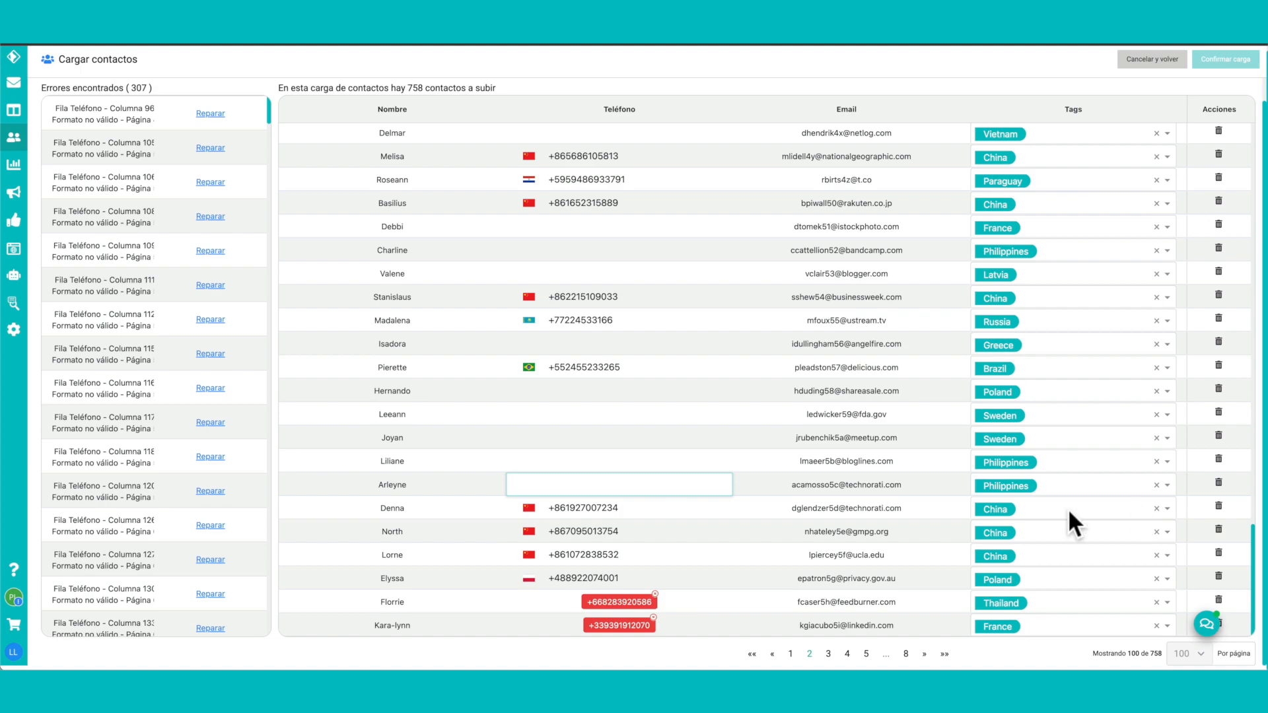
double_click(601, 601)
key(BackSpace)
double_click(613, 624)
key(BackSpace)
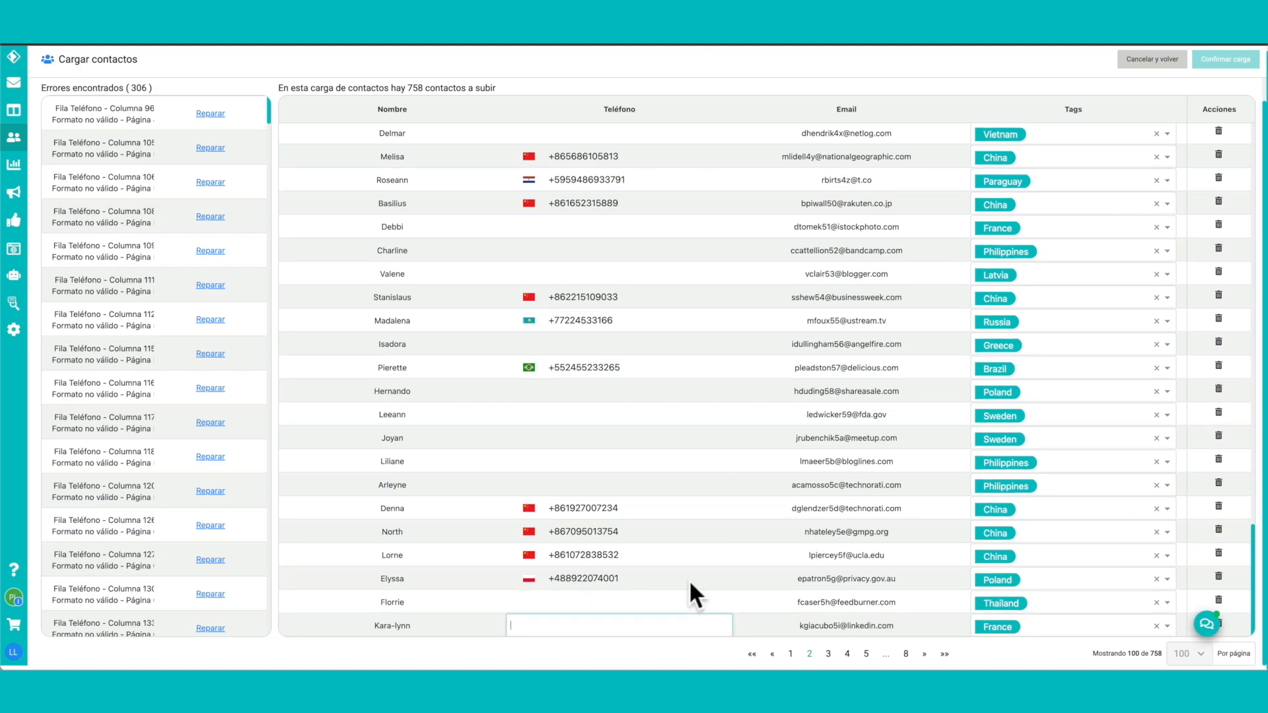
Step: At the start of page 2, clear the invalid phone numbers of the contacts tagged Vietnam, Honduras, Papua New Guinea and Latvia
scroll(704, 557, up, 20)
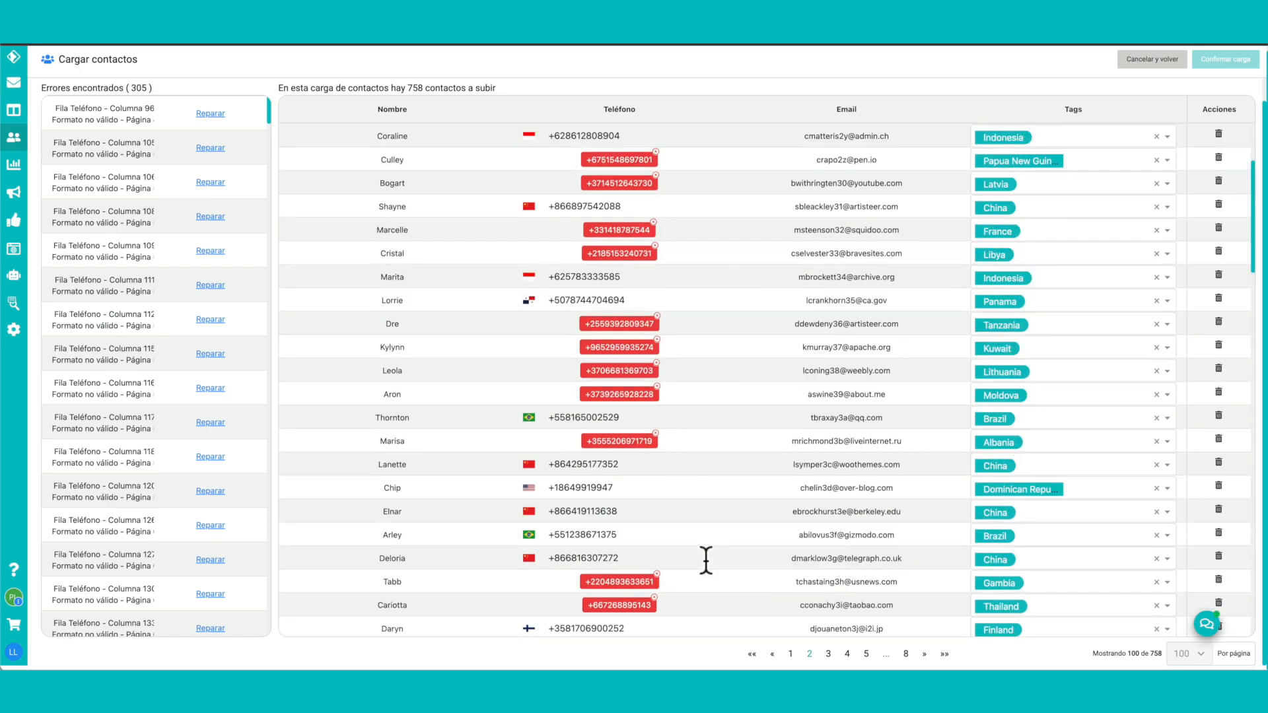
scroll(705, 560, up, 3)
double_click(606, 251)
key(BackSpace)
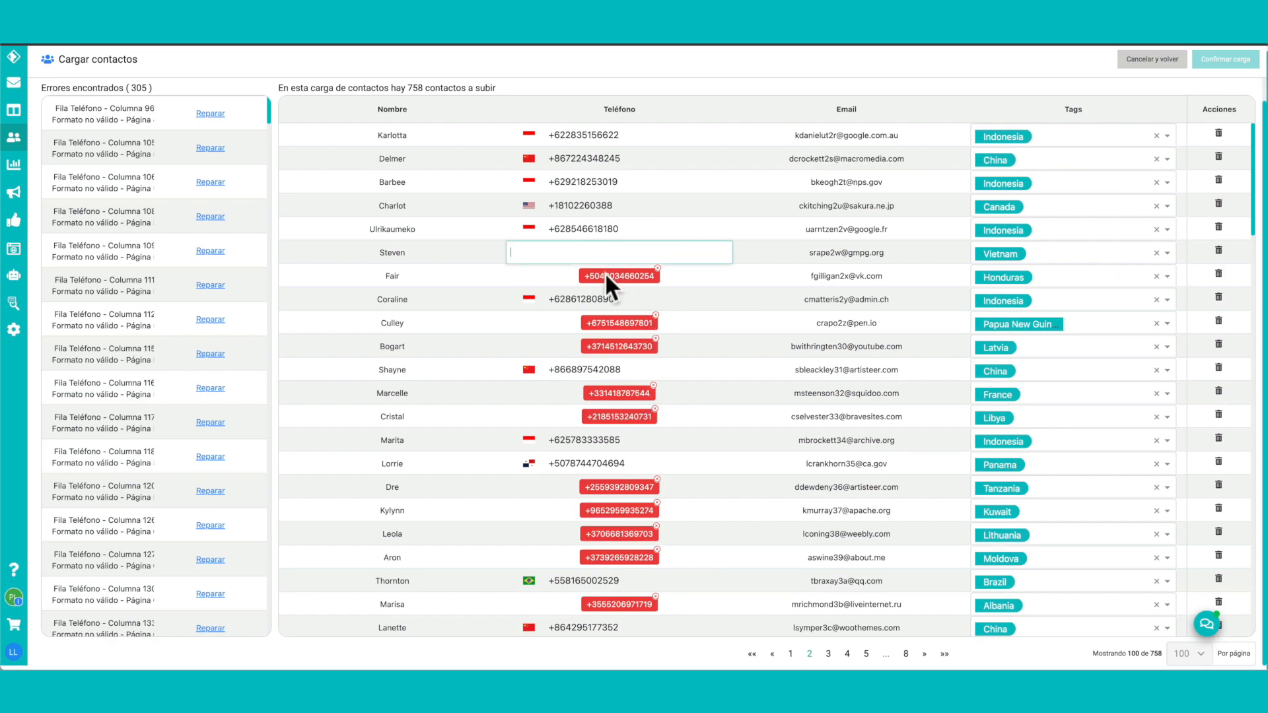
double_click(606, 274)
key(BackSpace)
double_click(612, 322)
key(BackSpace)
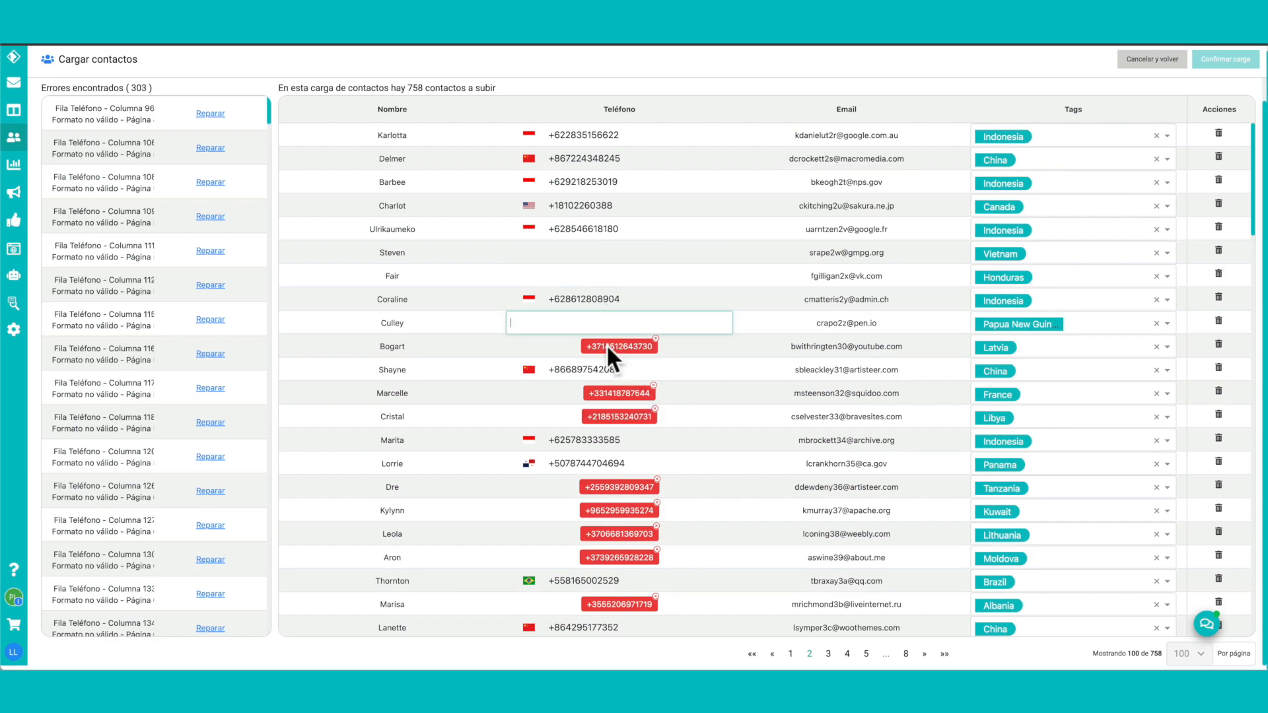
double_click(606, 346)
key(BackSpace)
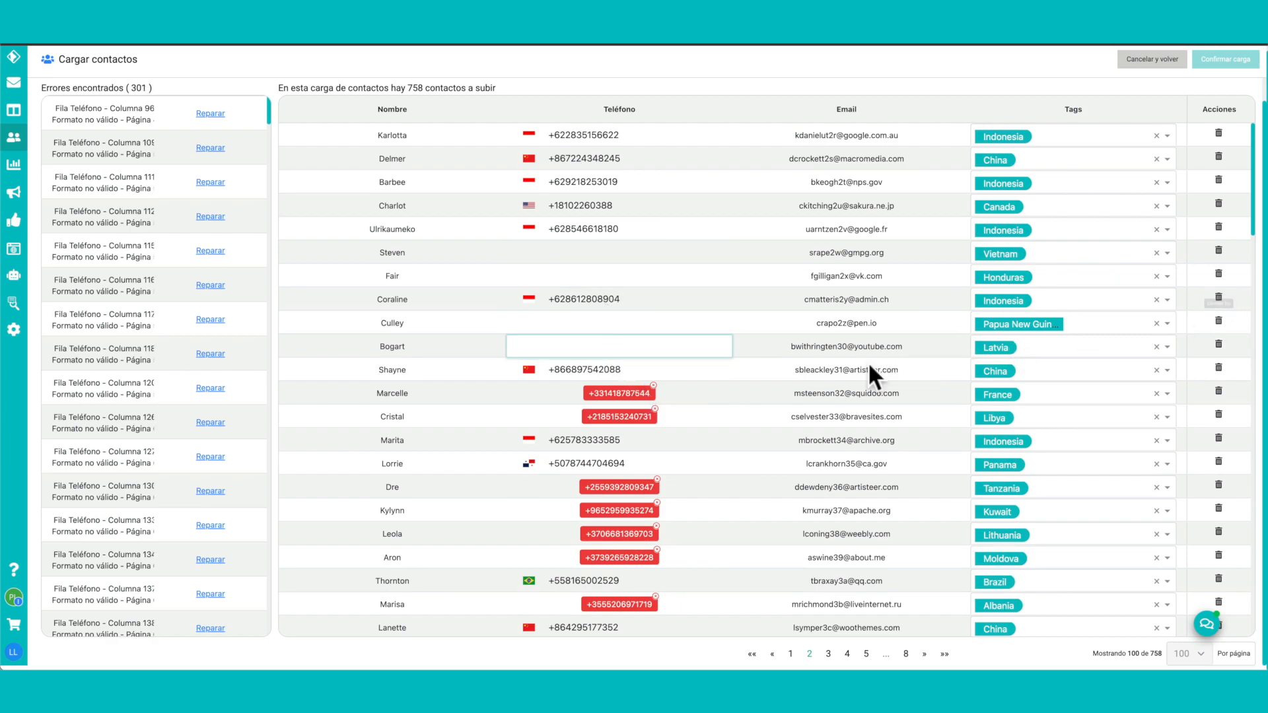
Step: Clear the invalid phone numbers of the next page 2 contacts tagged France, Libya and Tanzania
double_click(608, 392)
key(BackSpace)
double_click(609, 416)
key(BackSpace)
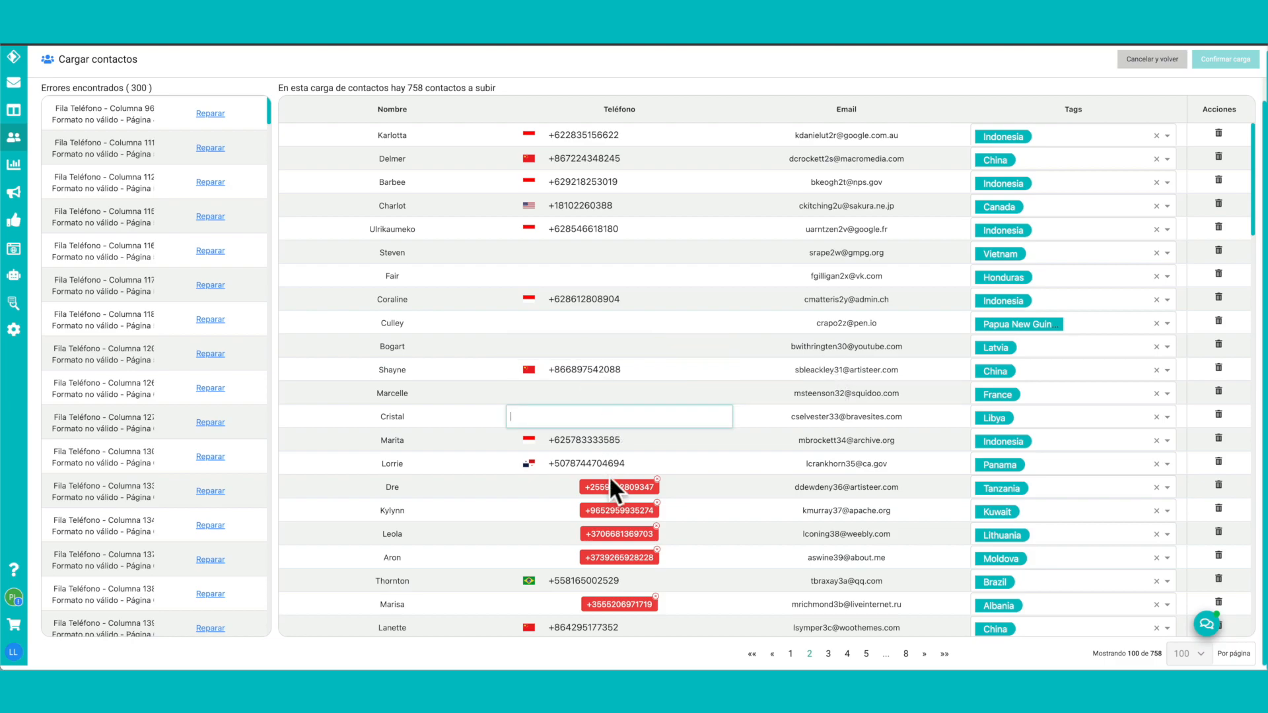
double_click(609, 486)
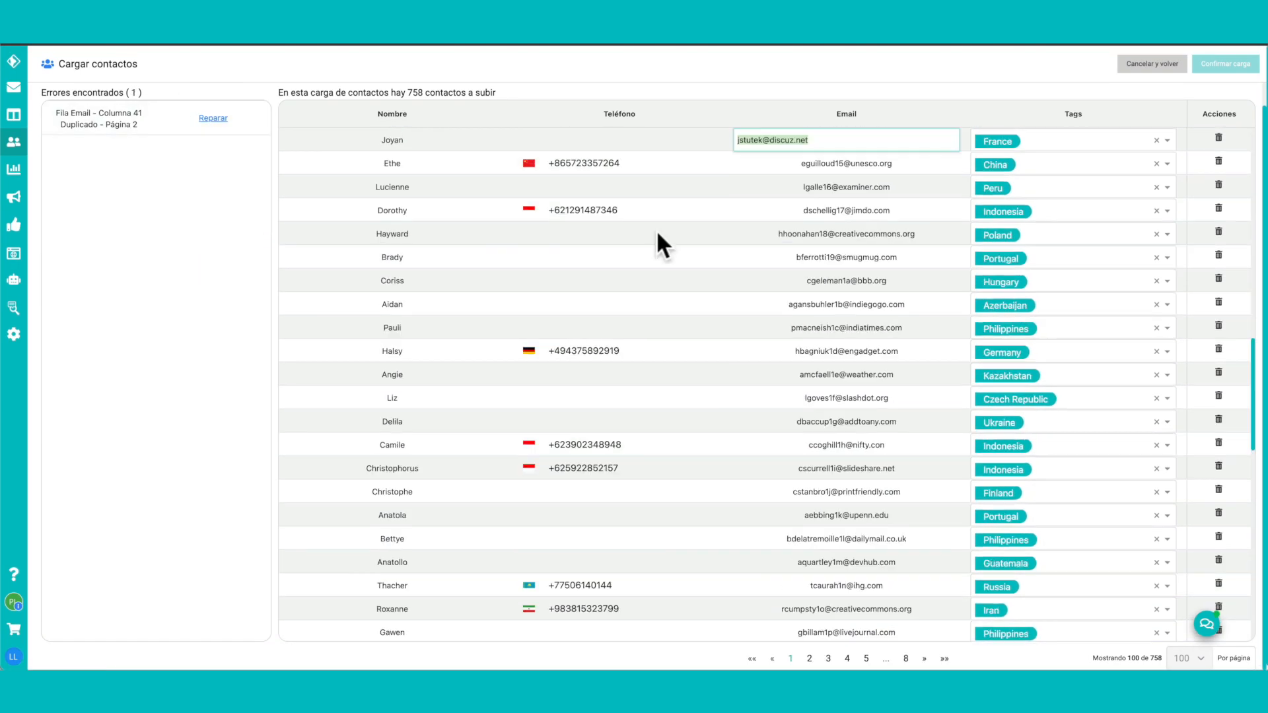
Step: Delete the France-tagged contact that has the duplicate email and confirm the contact load
click(1220, 223)
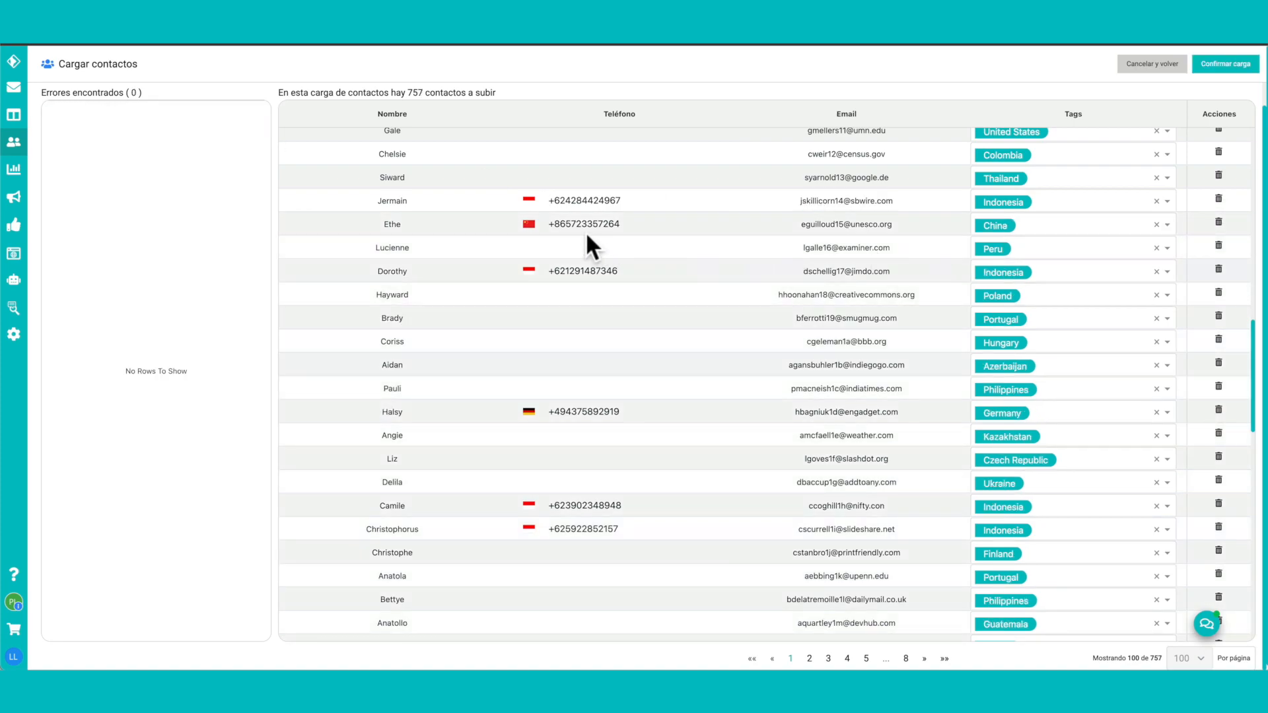
scroll(732, 399, down, 3)
scroll(726, 398, up, 9)
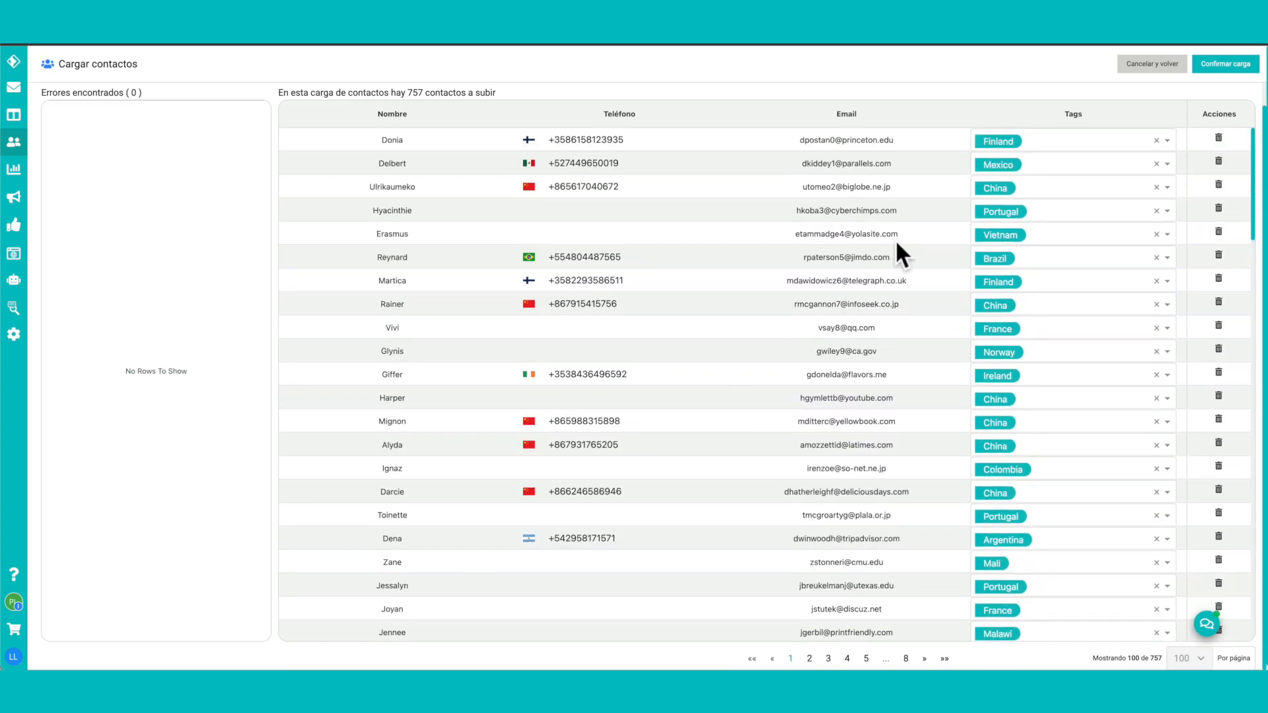
click(1225, 67)
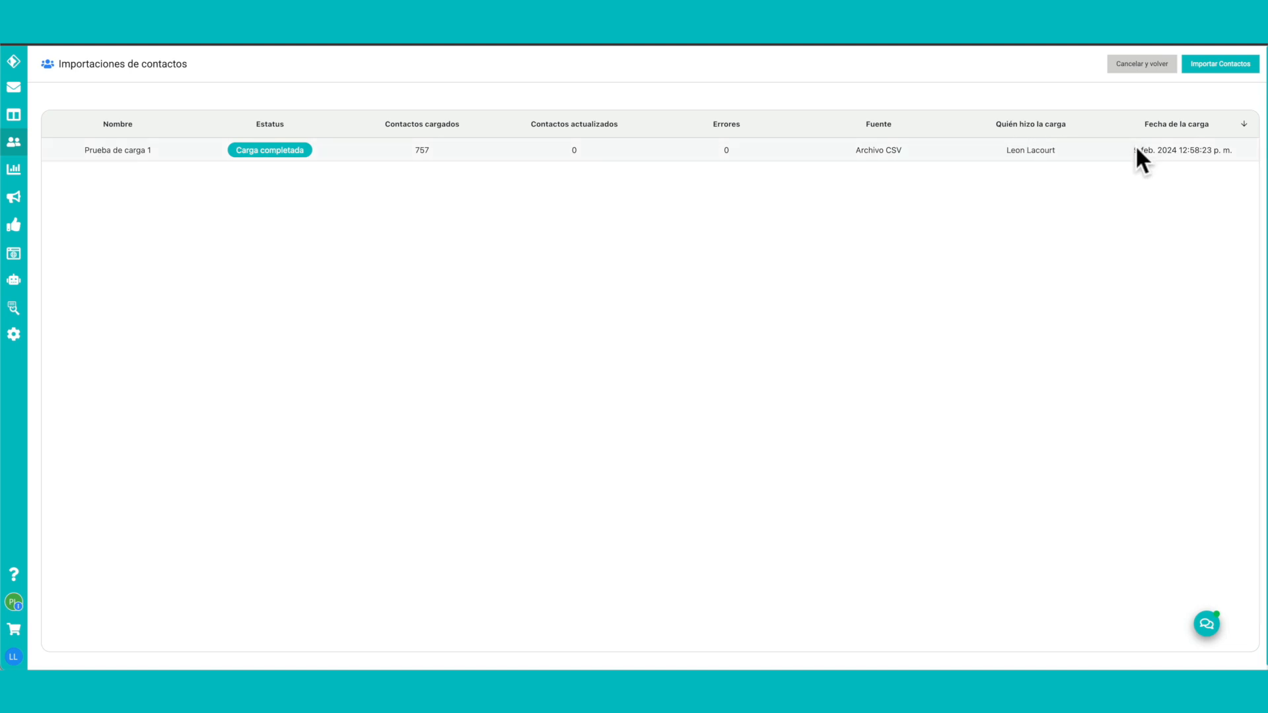
Step: Look through the imported contacts in the contacts list and open the support chat
click(17, 150)
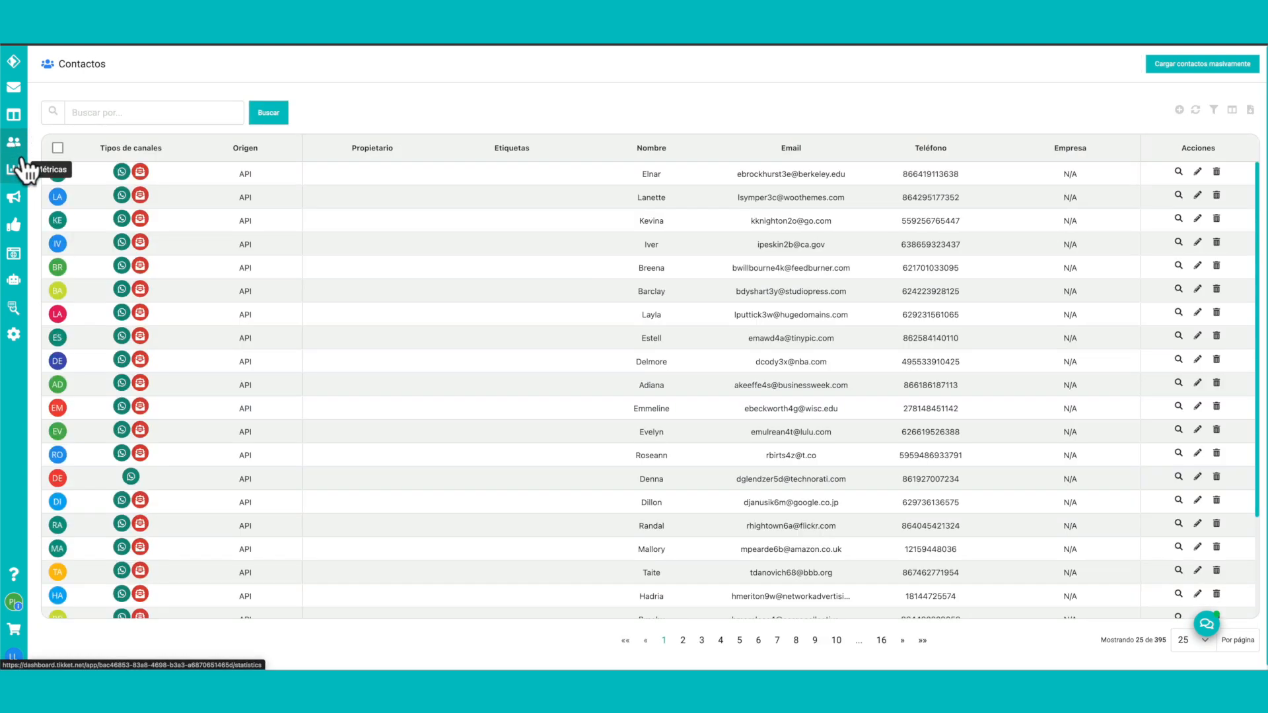
scroll(377, 268, down, 2)
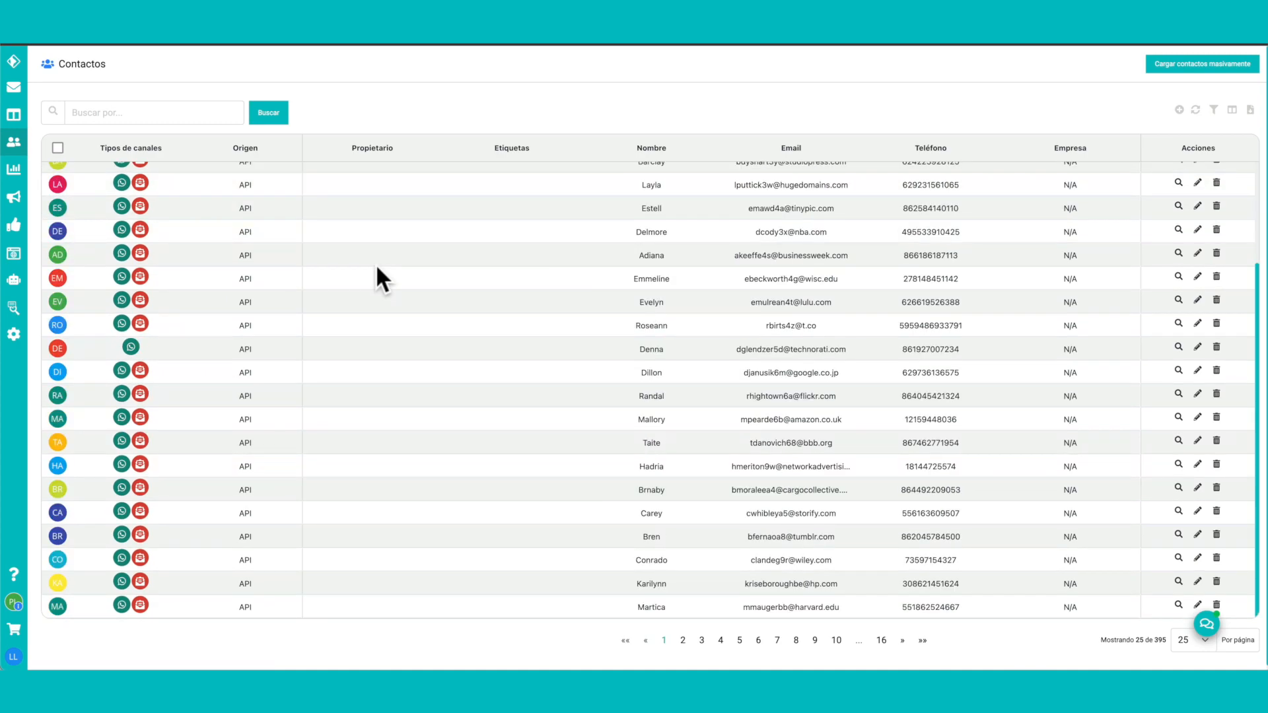
scroll(376, 265, up, 3)
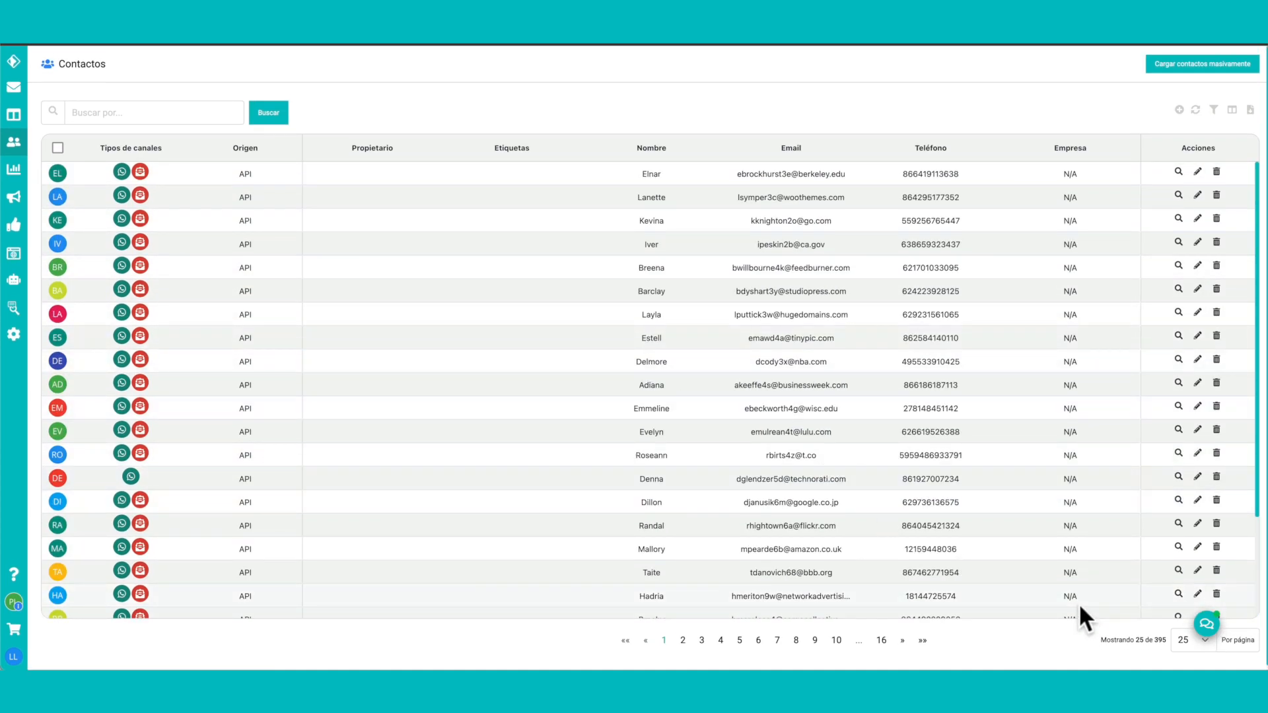
click(1206, 624)
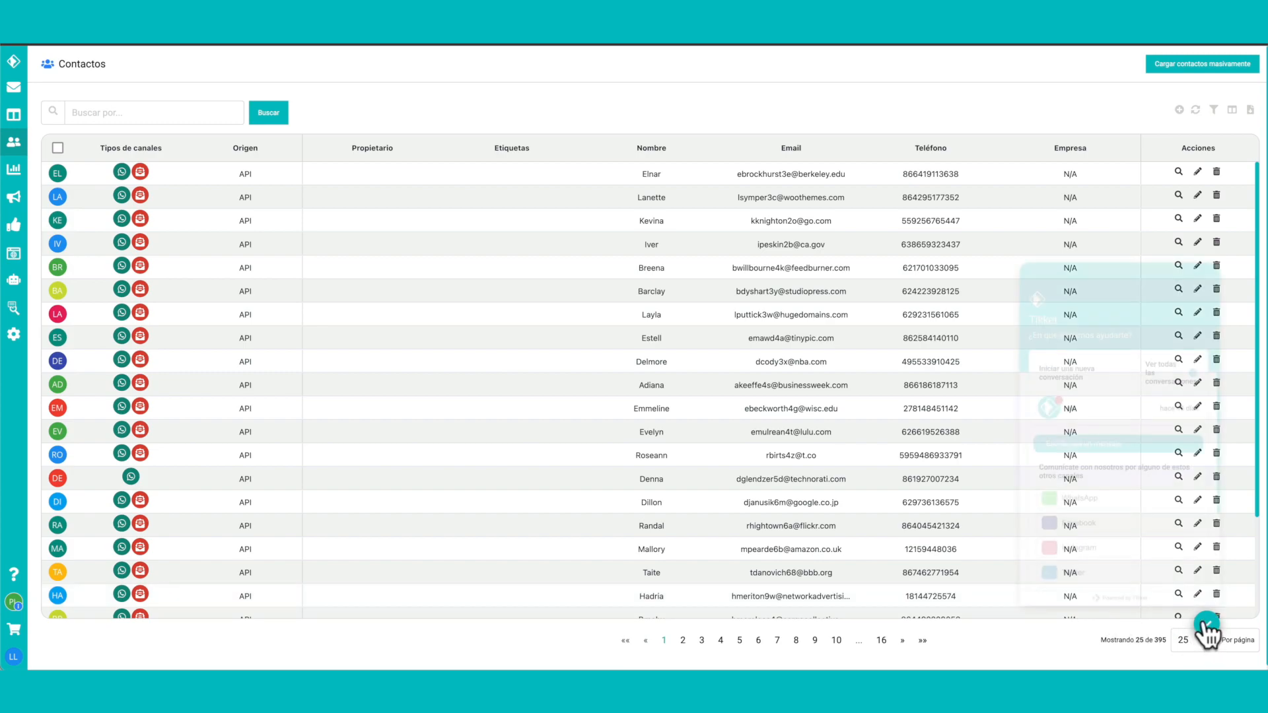